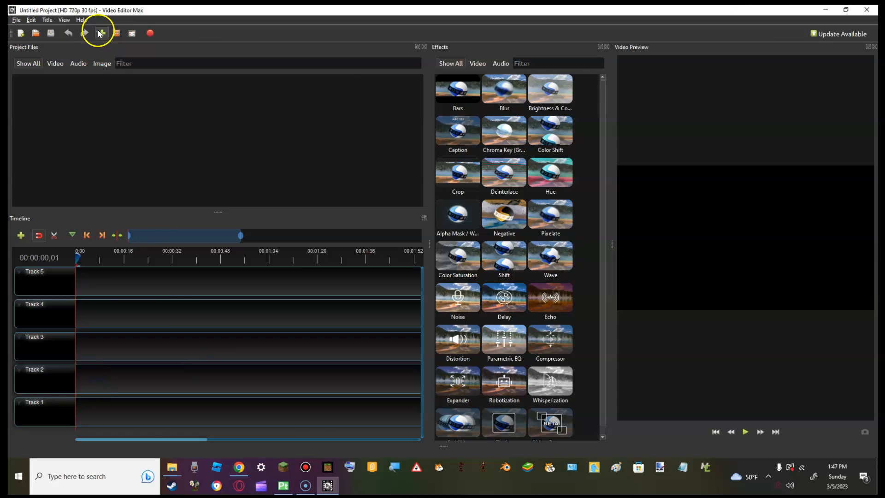
# Start a new animated title based on the Space Movie template.
pyautogui.click(47, 20)
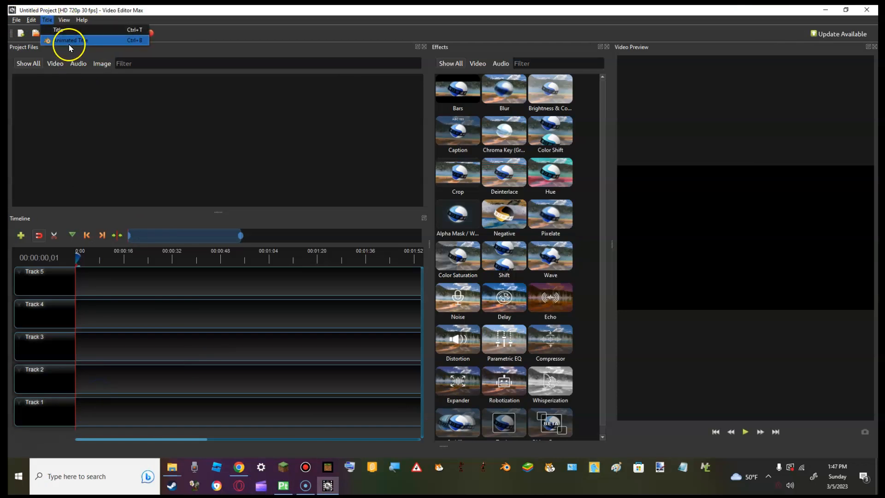
pyautogui.click(69, 43)
pyautogui.scroll(-3, 296, 253)
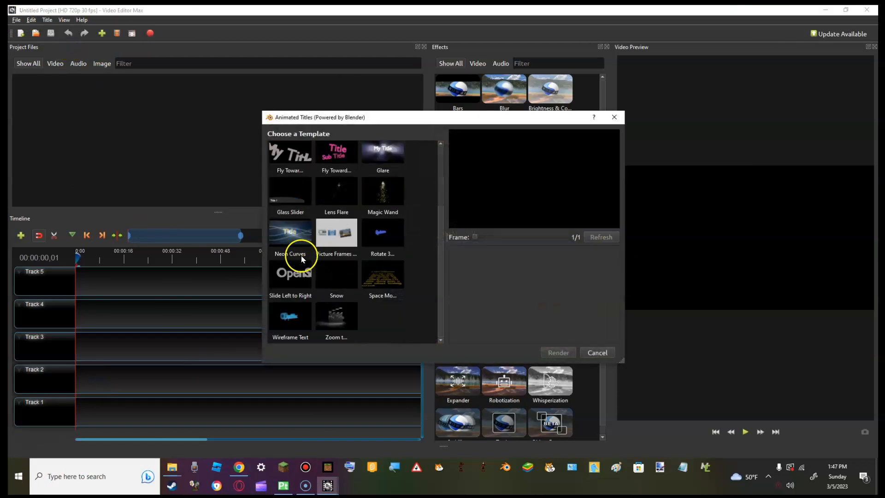
pyautogui.click(381, 288)
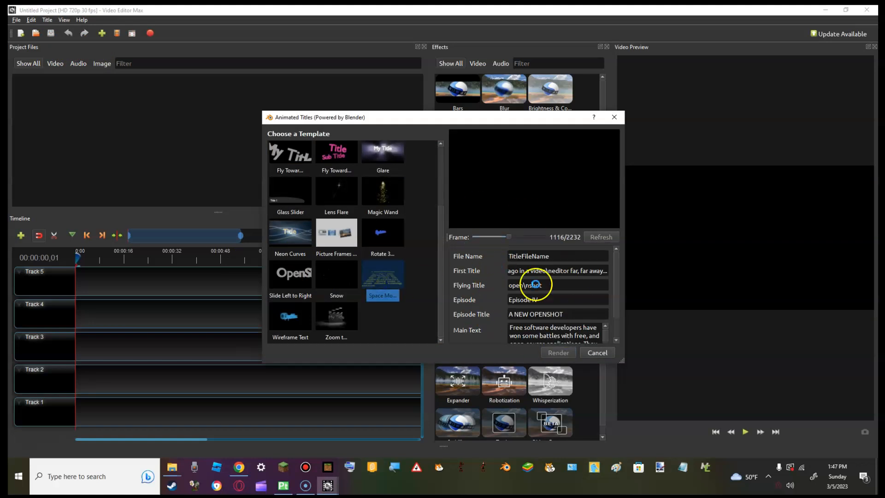
# Move and enlarge the Animated Titles window so that it fills the desktop.
pyautogui.moveTo(637, 359); pyautogui.dragTo(874, 454)
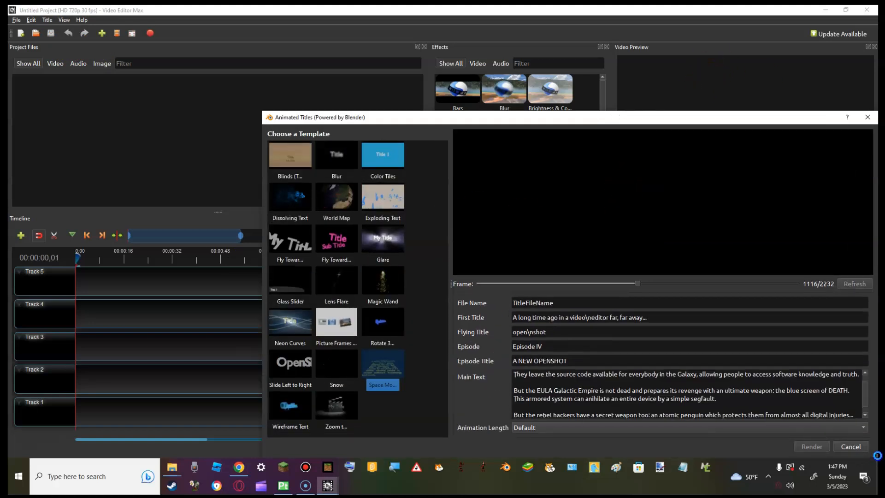
pyautogui.moveTo(281, 117); pyautogui.dragTo(27, 14)
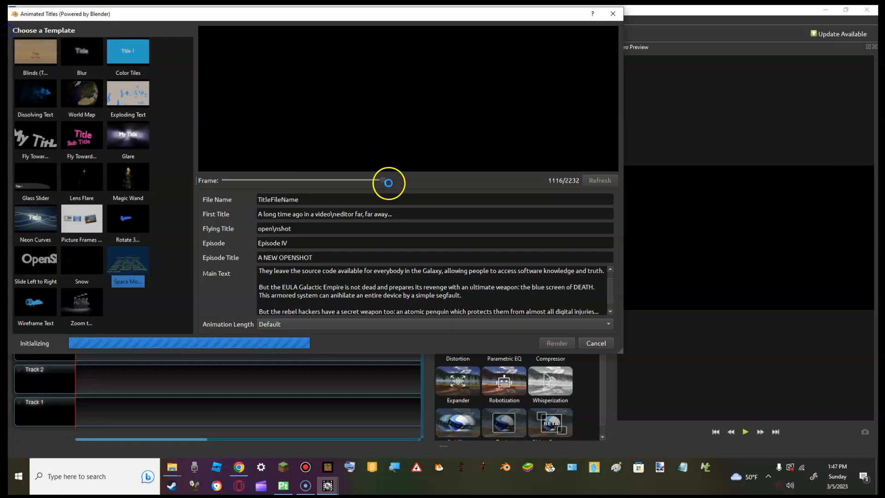
pyautogui.moveTo(622, 354); pyautogui.dragTo(875, 455)
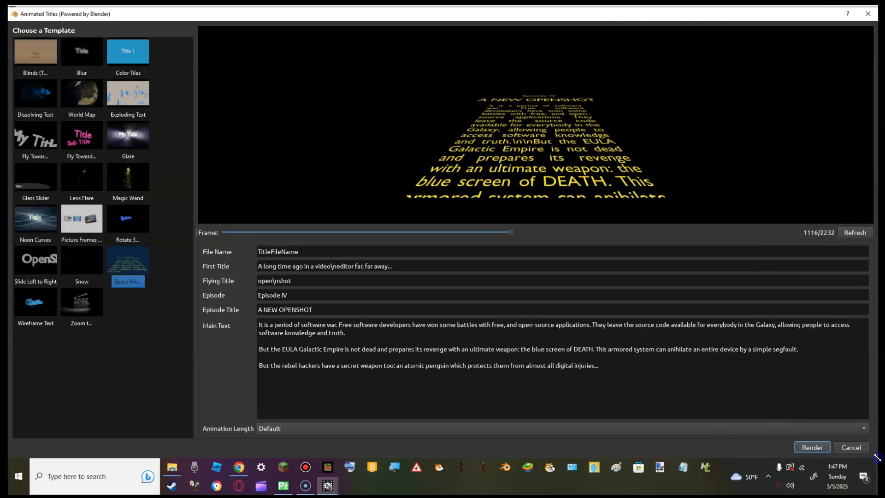
# Switch to Chrome and bring up the Wookieepedia page on the Star Wars opening crawl.
pyautogui.click(238, 467)
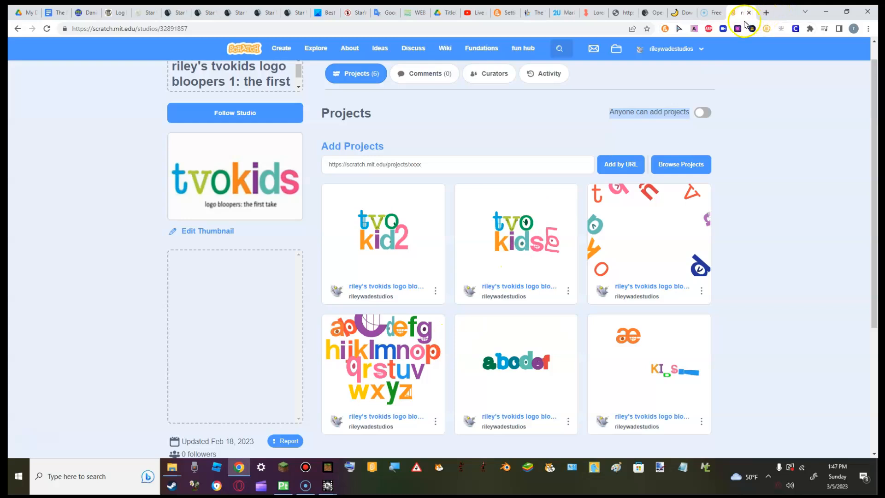
pyautogui.click(767, 12)
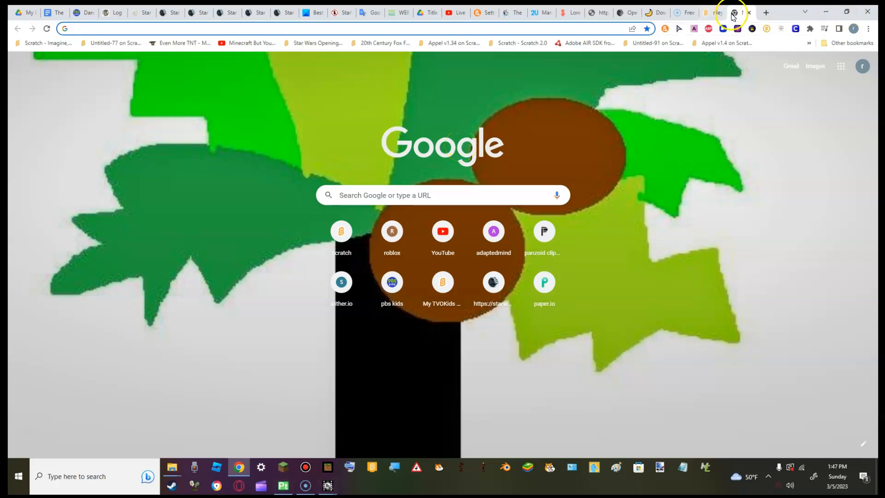
pyautogui.click(748, 12)
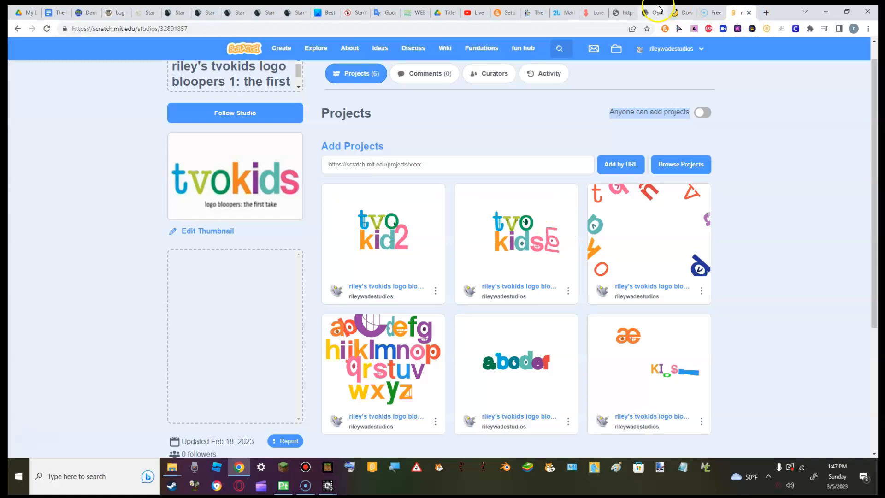
pyautogui.click(660, 10)
# Copy the originally written crawl of the first film, from "It is a period of civil wars" to "champions of freedom.".
pyautogui.scroll(15, 326, 332)
pyautogui.scroll(-20, 233, 253)
pyautogui.scroll(15, 252, 260)
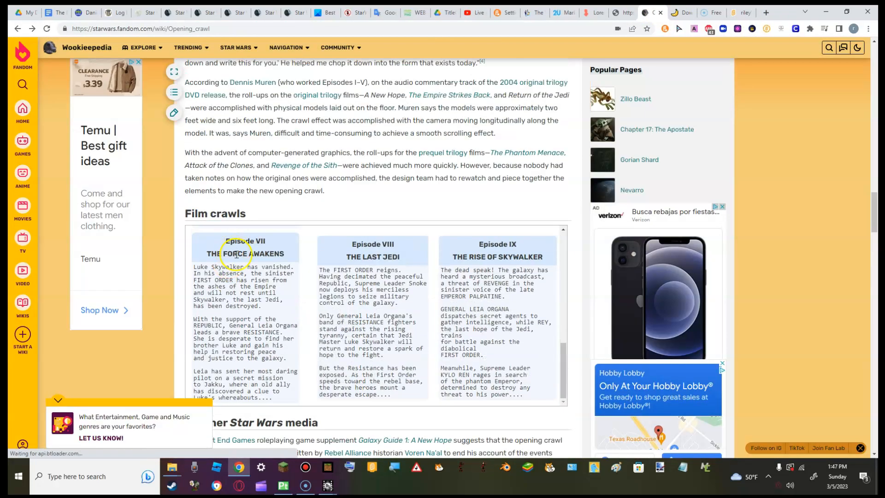
pyautogui.scroll(-5, 392, 303)
pyautogui.scroll(10, 413, 355)
pyautogui.scroll(6, 370, 223)
pyautogui.scroll(6, 332, 175)
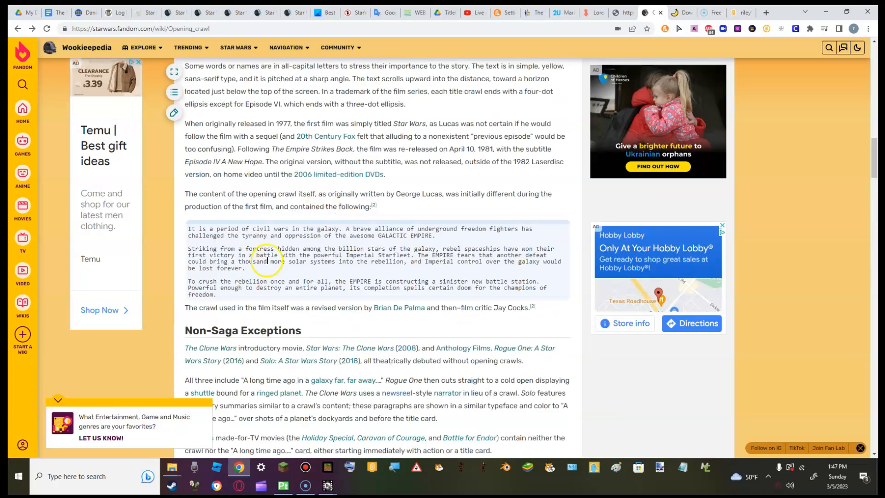
pyautogui.moveTo(224, 294); pyautogui.dragTo(189, 228)
pyautogui.rightClick(213, 231)
pyautogui.click(239, 234)
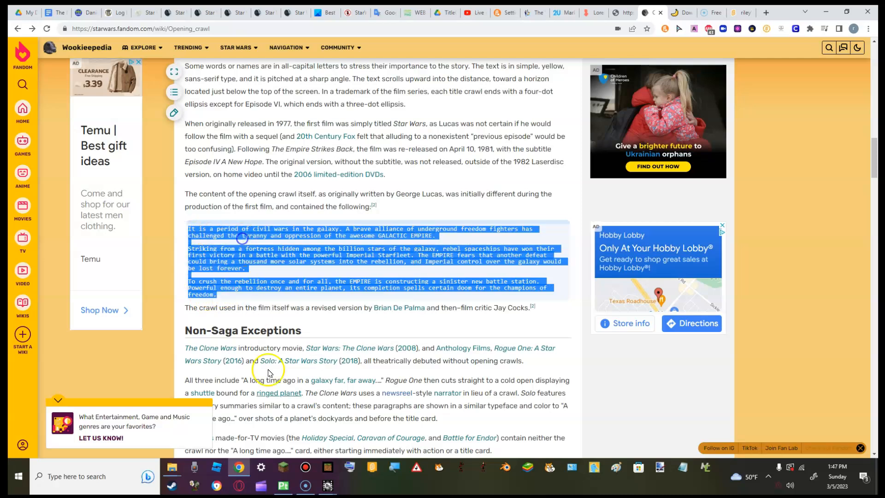
# Switch back to the Animated Titles window and replace the whole Main Text with the copied crawl.
pyautogui.moveTo(336, 493)
pyautogui.click(355, 441)
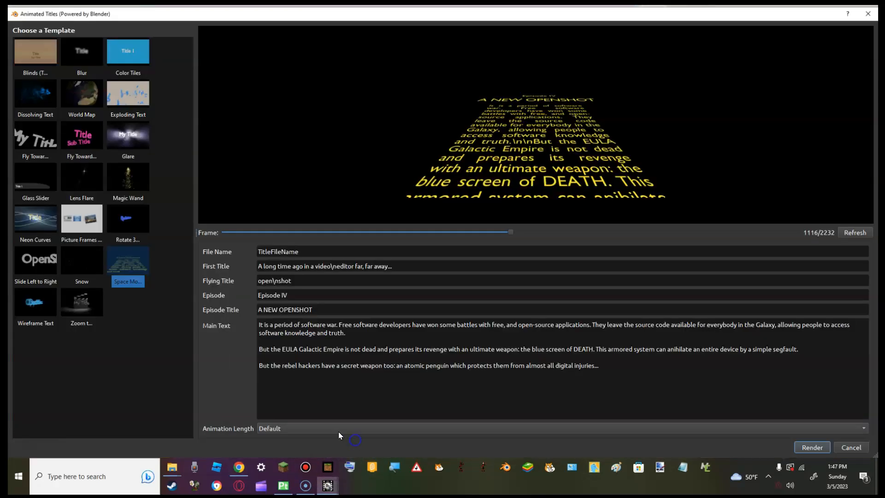
pyautogui.moveTo(600, 367); pyautogui.dragTo(363, 310)
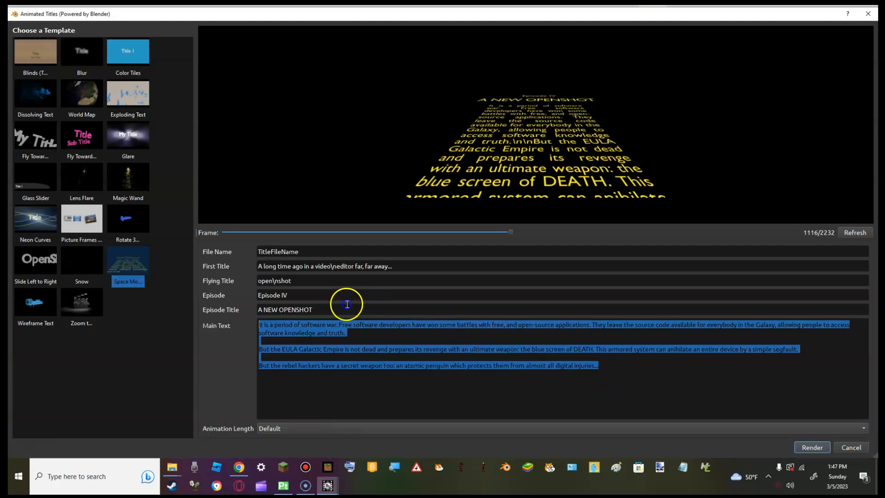
pyautogui.rightClick(288, 327)
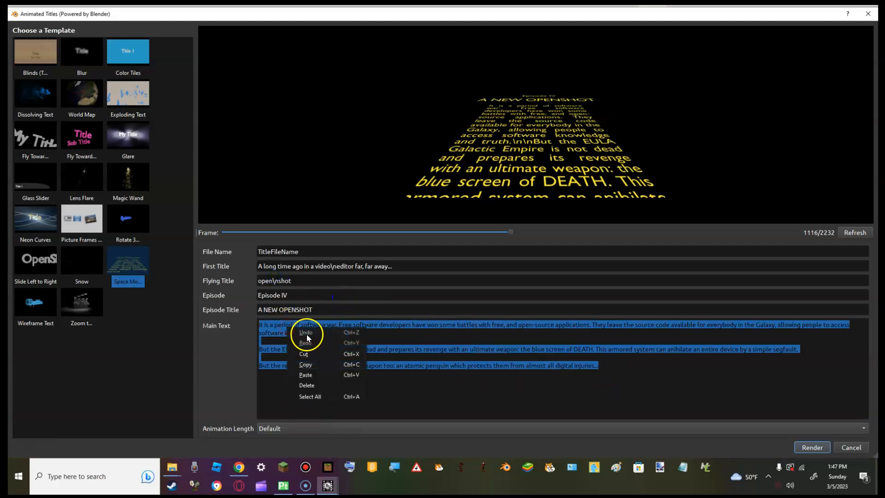
pyautogui.click(312, 372)
# Clear the Episode Title and Episode fields of the animated title.
pyautogui.tripleClick(324, 309)
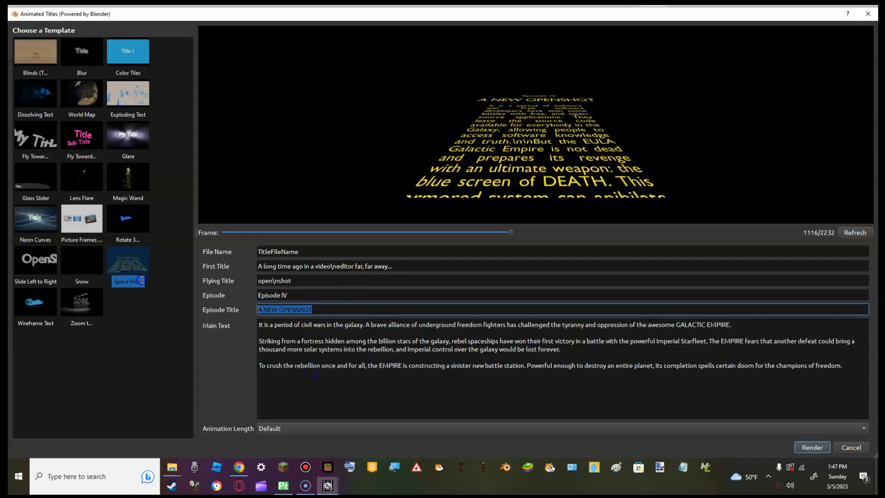
pyautogui.press('BackSpace')
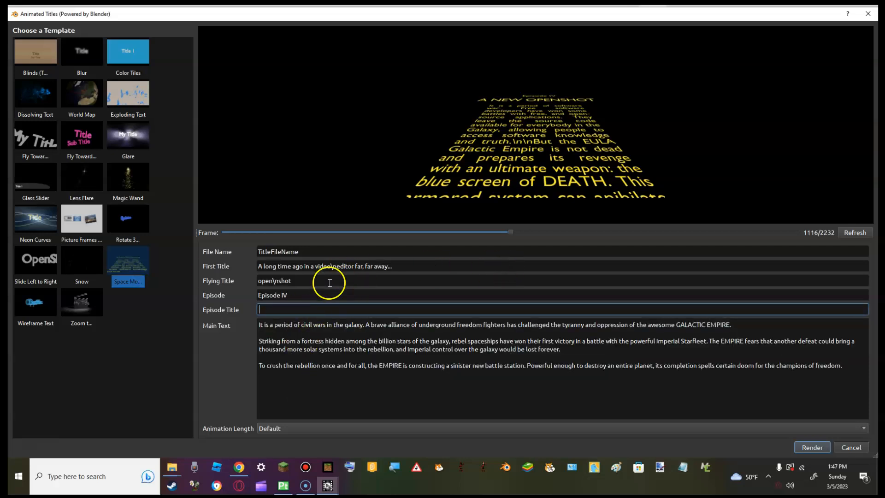
pyautogui.click(297, 296)
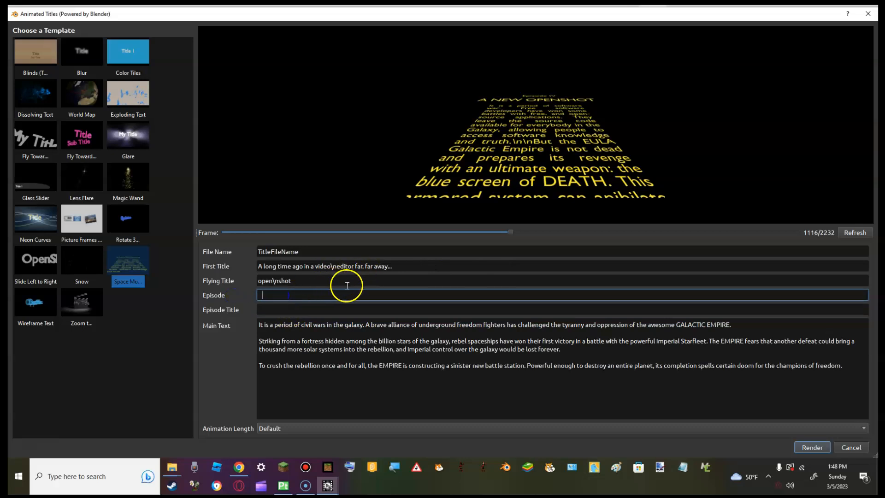
# Delete all of the default text from the First Title field.
pyautogui.click(408, 266)
pyautogui.press('BackSpace')
pyautogui.press('BackSpace')
pyautogui.press('BackSpace')
pyautogui.press('BackSpace')
pyautogui.press('BackSpace')
pyautogui.press('BackSpace')
pyautogui.press('BackSpace')
pyautogui.press('BackSpace')
pyautogui.press('BackSpace')
pyautogui.press('BackSpace')
pyautogui.press('BackSpace')
pyautogui.press('BackSpace')
pyautogui.press('BackSpace')
pyautogui.press('BackSpace')
pyautogui.press('BackSpace')
pyautogui.press('BackSpace')
pyautogui.press('BackSpace')
pyautogui.press('BackSpace')
pyautogui.press('BackSpace')
pyautogui.press('BackSpace')
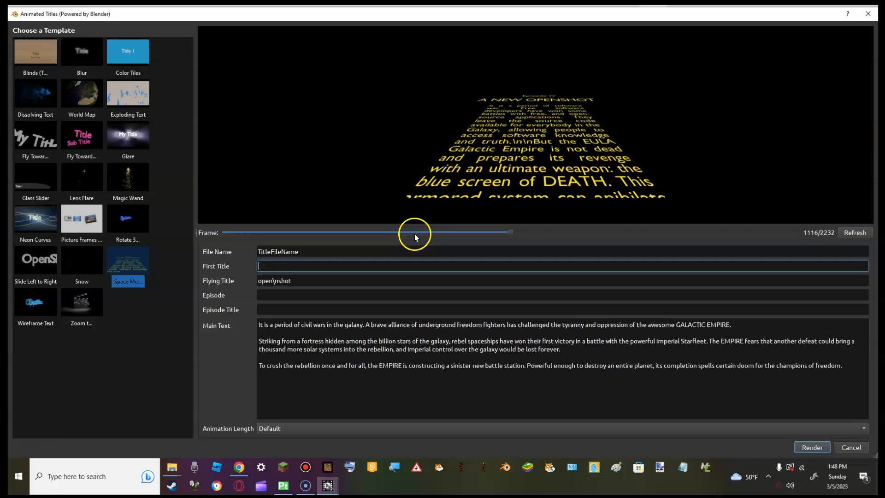
# Preview the animated title at frames 1129, 25 and 36 to check the crawl and the opening line.
pyautogui.click(514, 233)
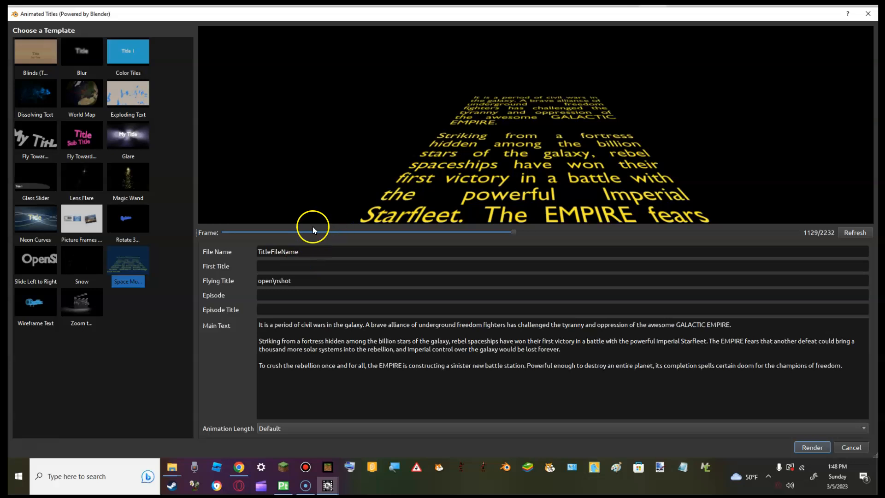
pyautogui.moveTo(516, 232); pyautogui.dragTo(357, 232)
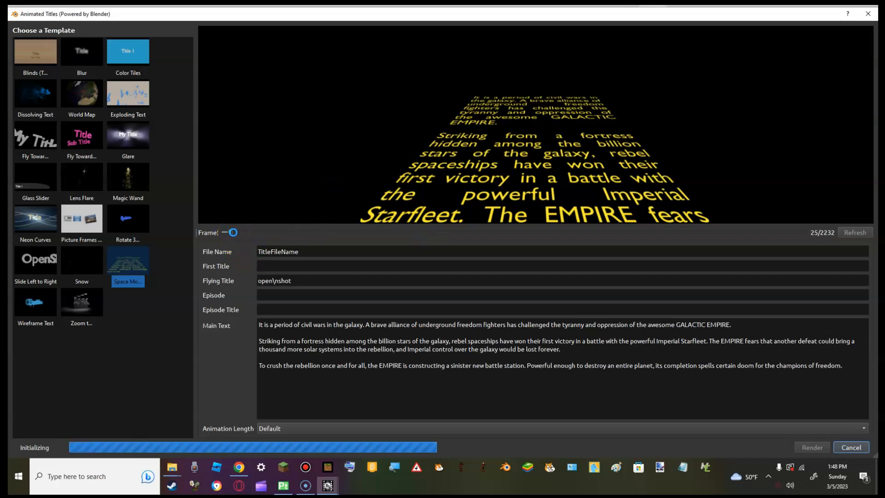
pyautogui.click(278, 265)
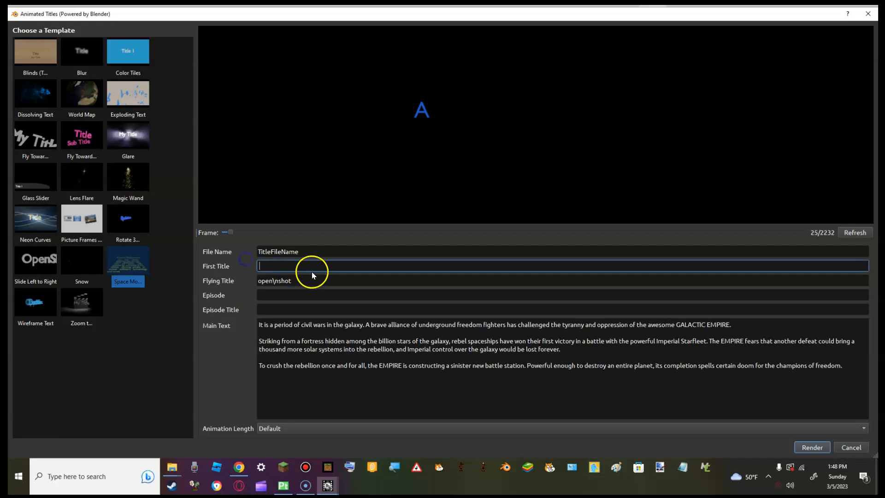
pyautogui.click(228, 231)
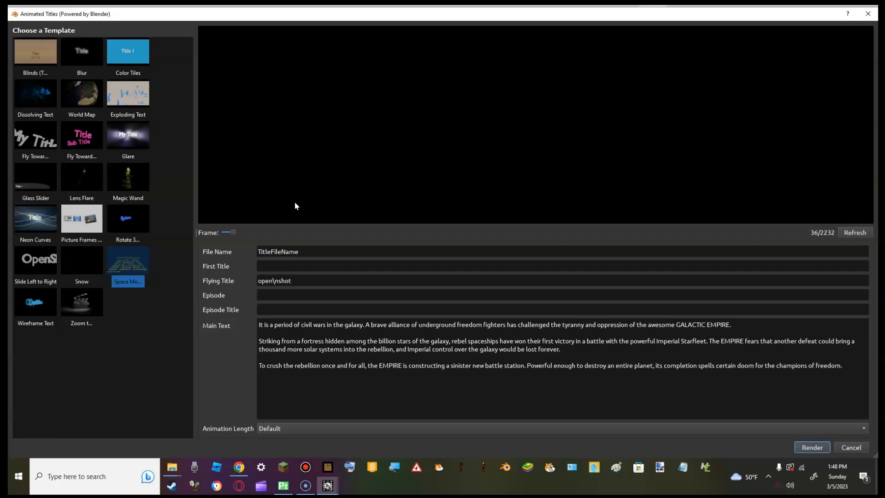
pyautogui.click(266, 267)
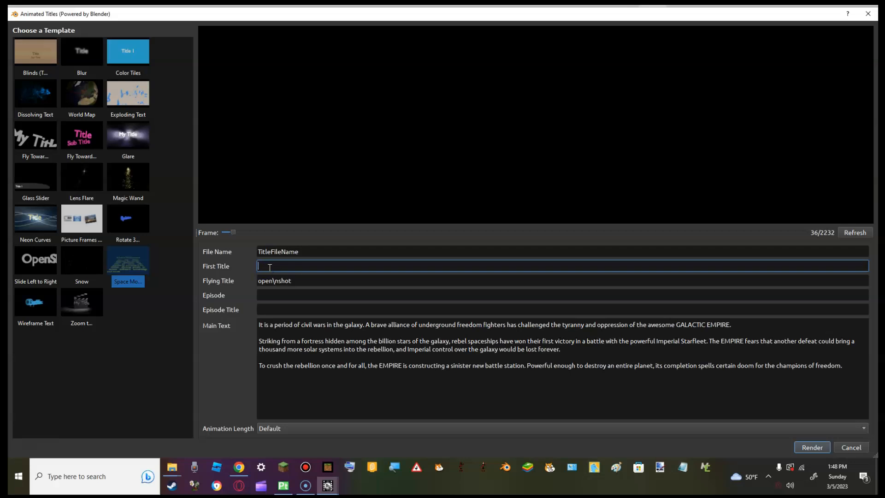
# Switch to Chrome and copy the line "A long time ago in a galaxy far, far away...." from the Star Wars Intro Creator.
pyautogui.click(247, 475)
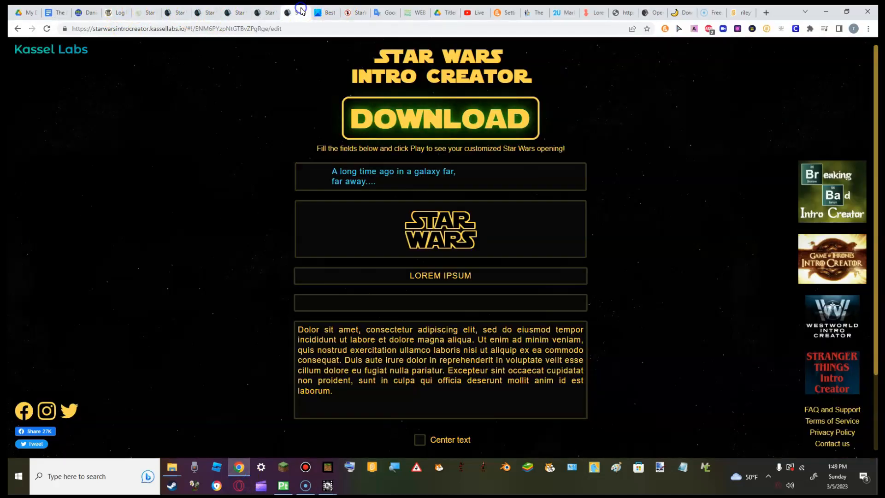
pyautogui.click(298, 13)
pyautogui.click(372, 174)
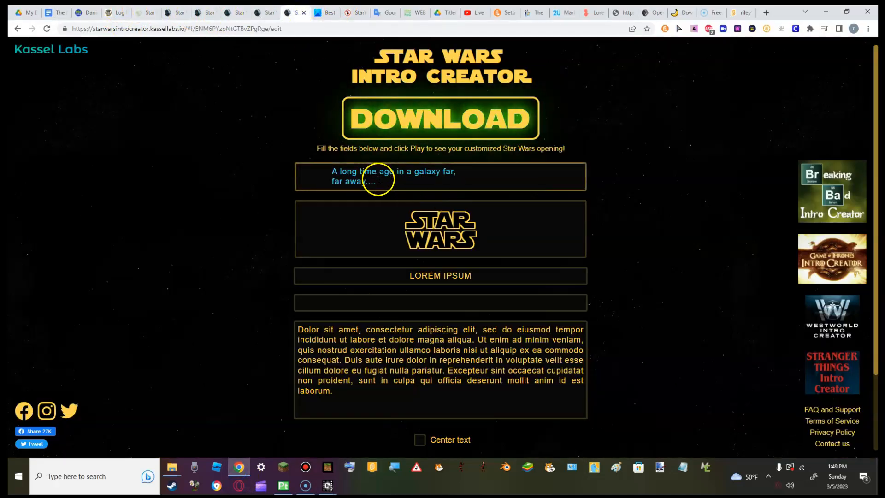
pyautogui.hotkey('ctrl', 'a')
pyautogui.rightClick(381, 185)
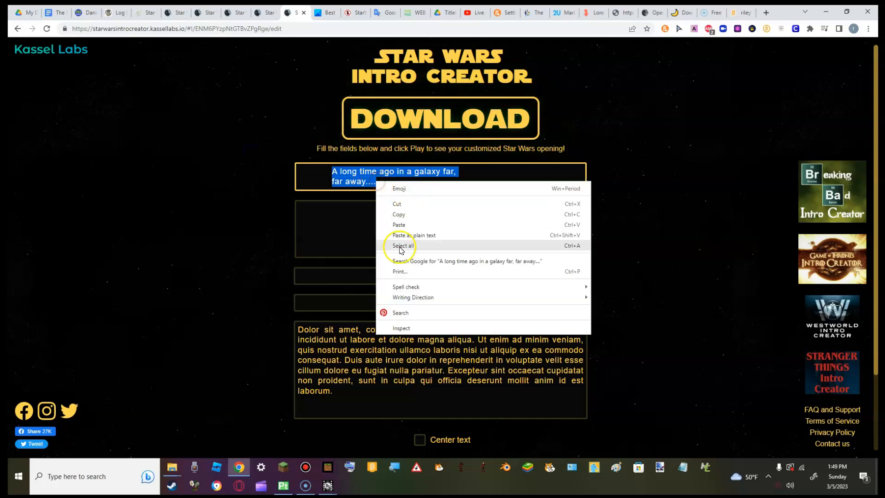
pyautogui.click(401, 215)
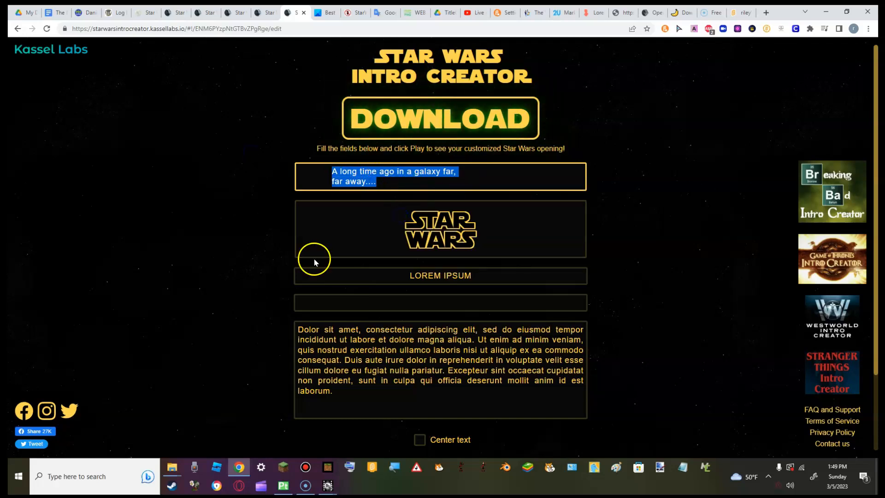
# Return to the Animated Titles window and paste "A long time ago in a galaxy far, far away...." as the First Title.
pyautogui.moveTo(331, 493)
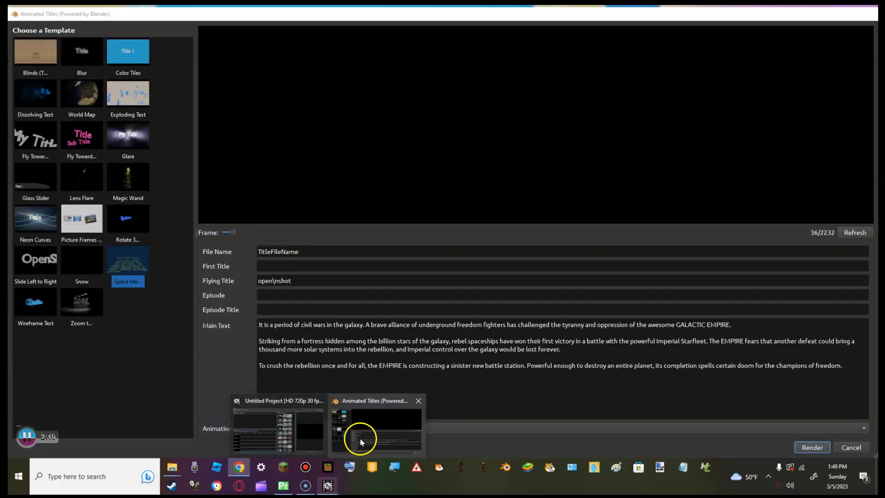
pyautogui.click(360, 438)
pyautogui.rightClick(284, 271)
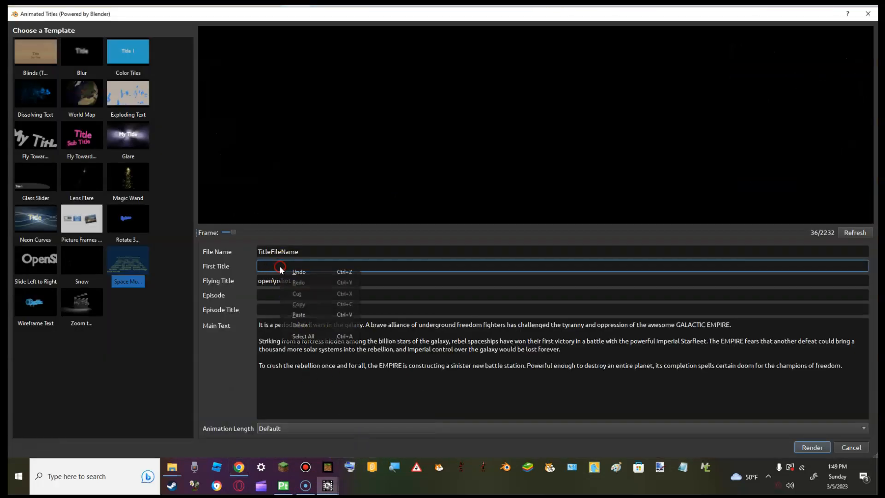
pyautogui.click(302, 310)
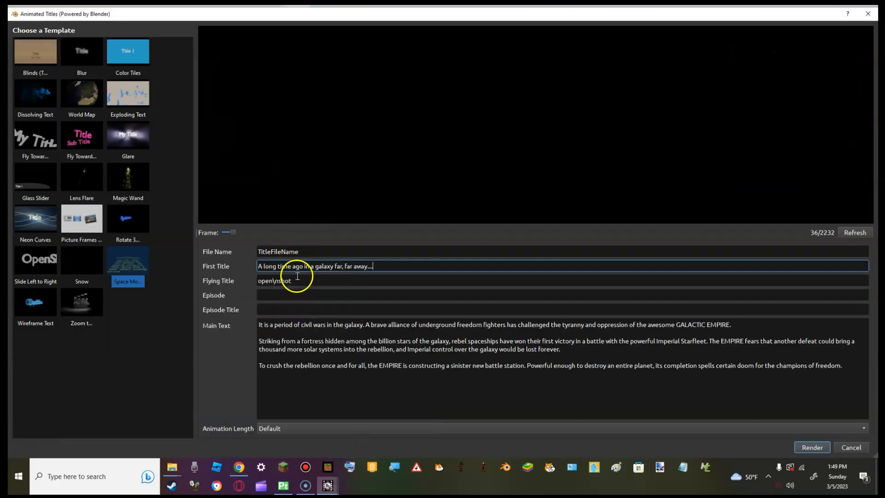
# Clear the default "open\nshot" text from the Flying Title field.
pyautogui.press('Tab')
pyautogui.press('BackSpace')
pyautogui.write('ST')
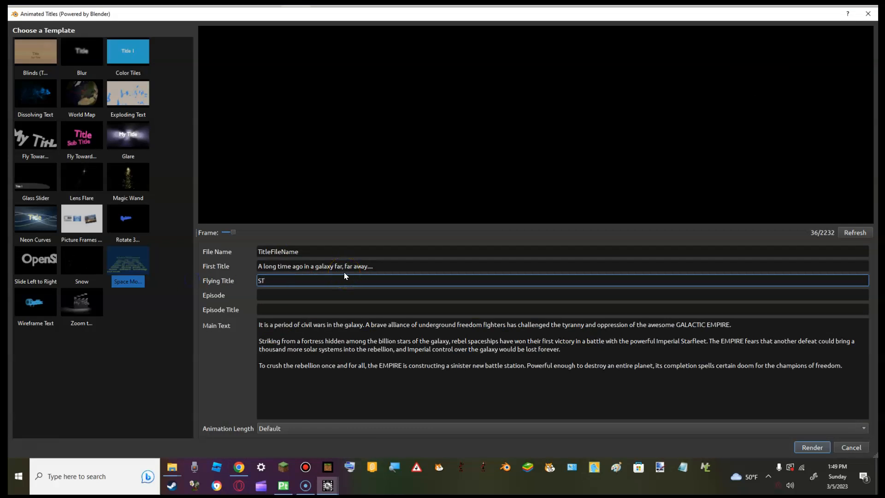
pyautogui.press('BackSpace')
pyautogui.press('BackSpace')
# Switch to Chrome and copy the STAR WARS logo text from the Star Wars Intro Creator.
pyautogui.click(243, 469)
pyautogui.moveTo(475, 240); pyautogui.dragTo(298, 182)
pyautogui.rightClick(439, 217)
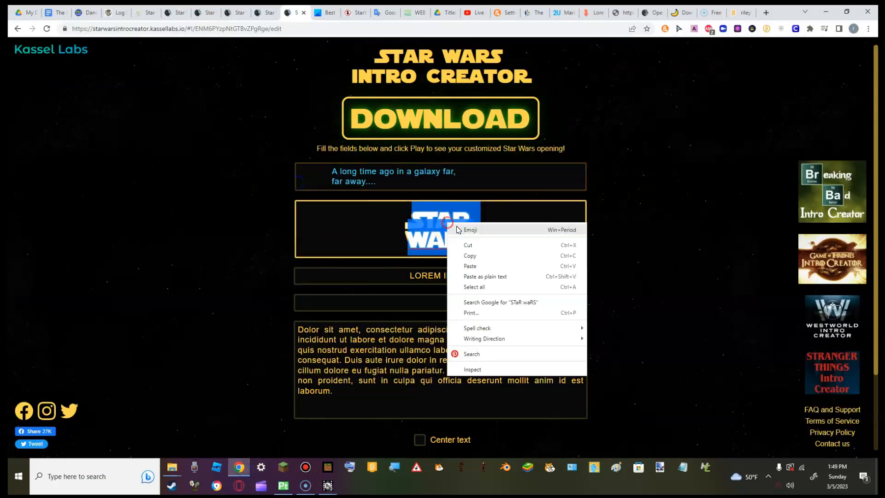
pyautogui.click(477, 259)
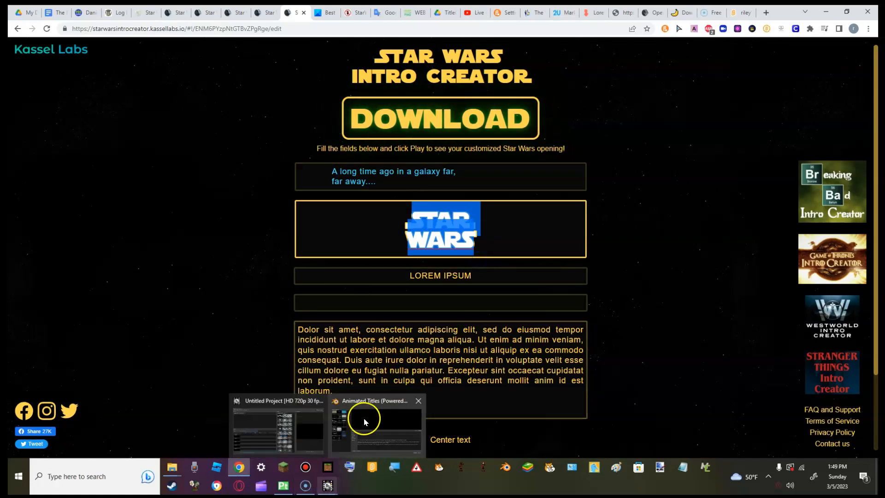
pyautogui.click(494, 251)
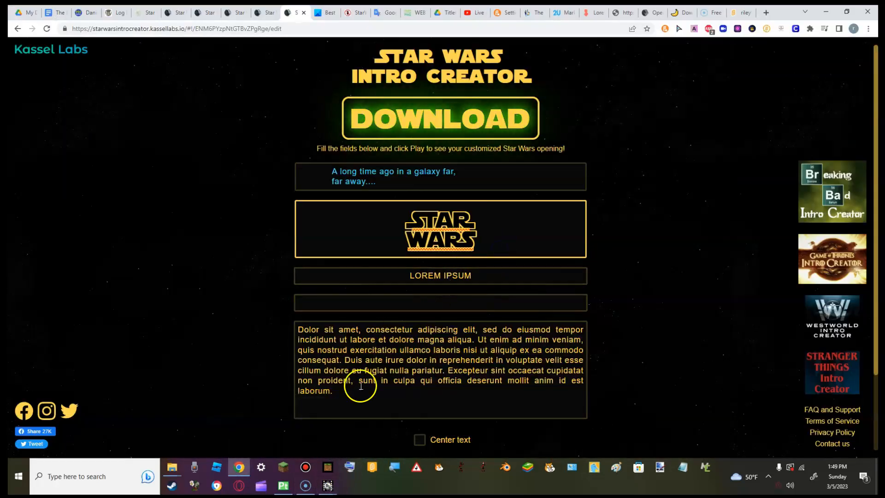
# Return to the Animated Titles window and paste "STaR waRS" as the Flying Title.
pyautogui.moveTo(328, 482)
pyautogui.click(366, 420)
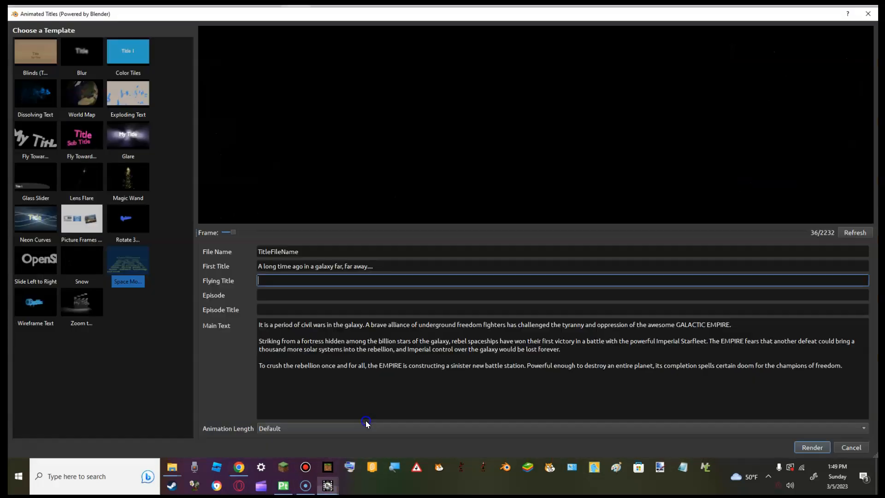
pyautogui.rightClick(284, 281)
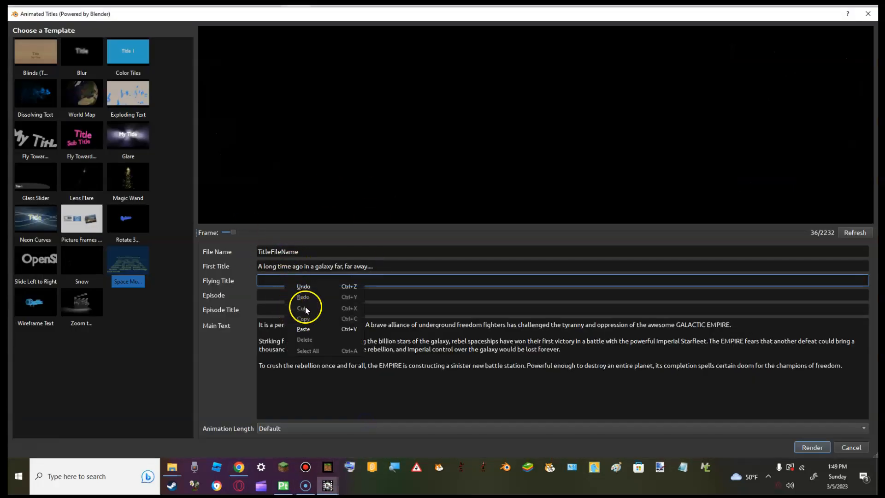
pyautogui.click(319, 328)
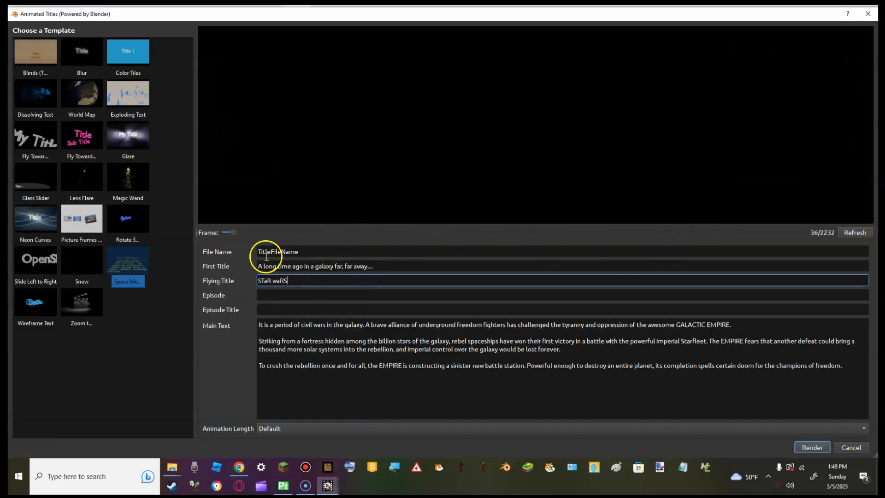
# Preview the Space Movie title at frame 1277 and start rendering the animation.
pyautogui.moveTo(234, 231); pyautogui.dragTo(274, 232)
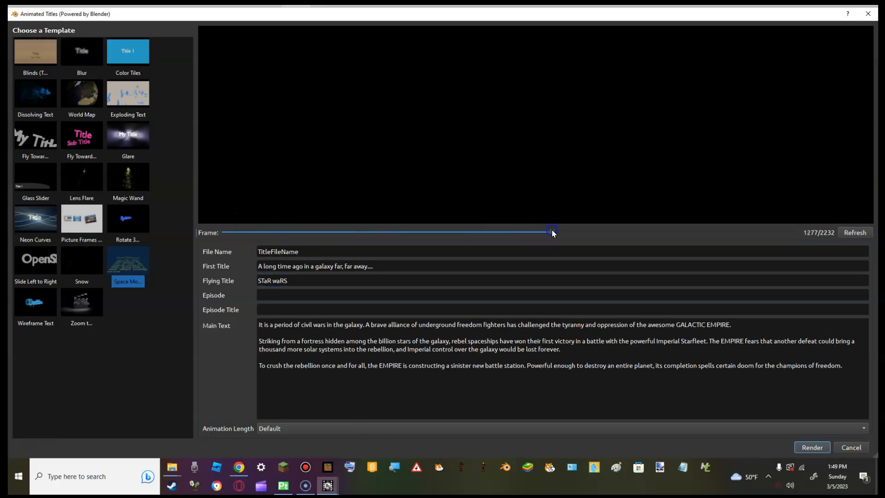
pyautogui.click(273, 280)
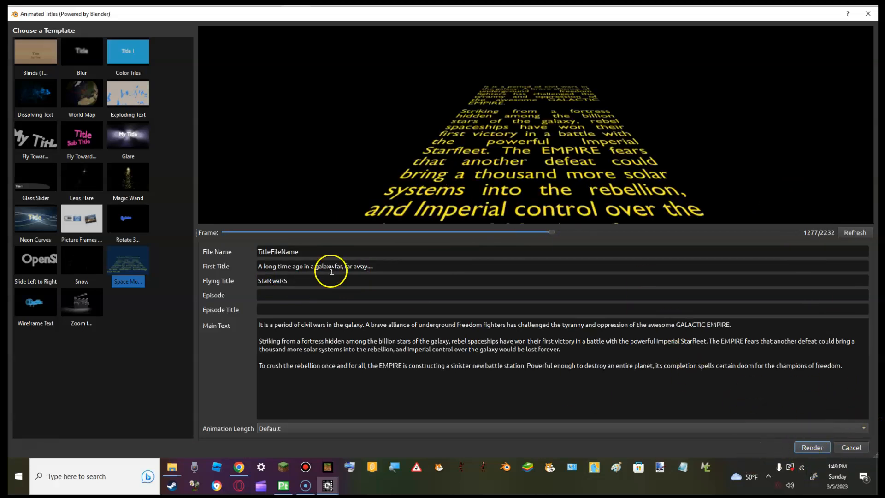
pyautogui.click(807, 443)
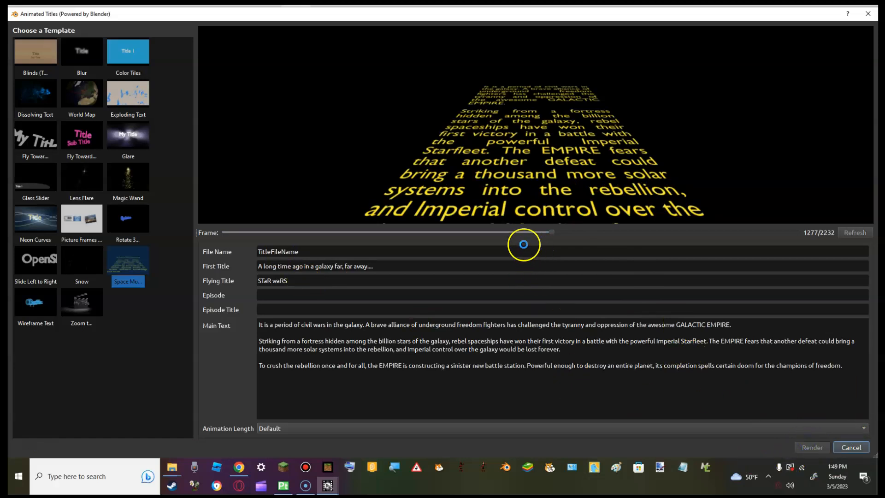
pyautogui.click(239, 467)
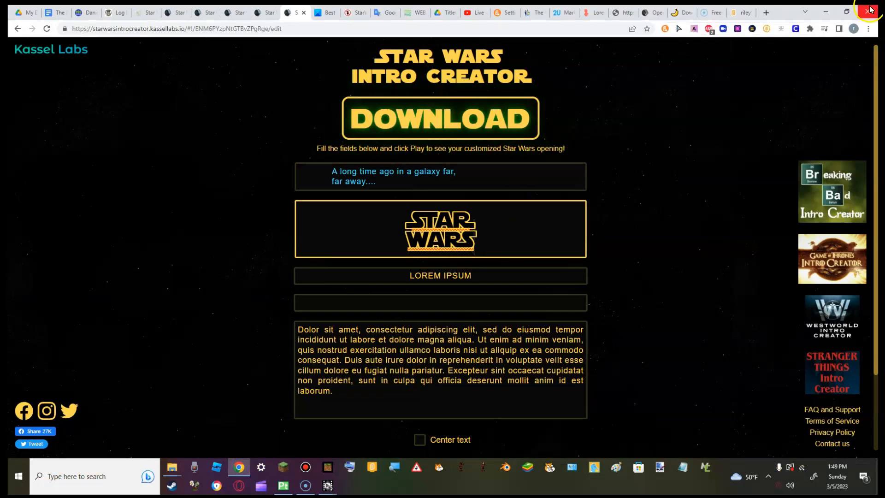
pyautogui.hotkey('alt', 'Tab')
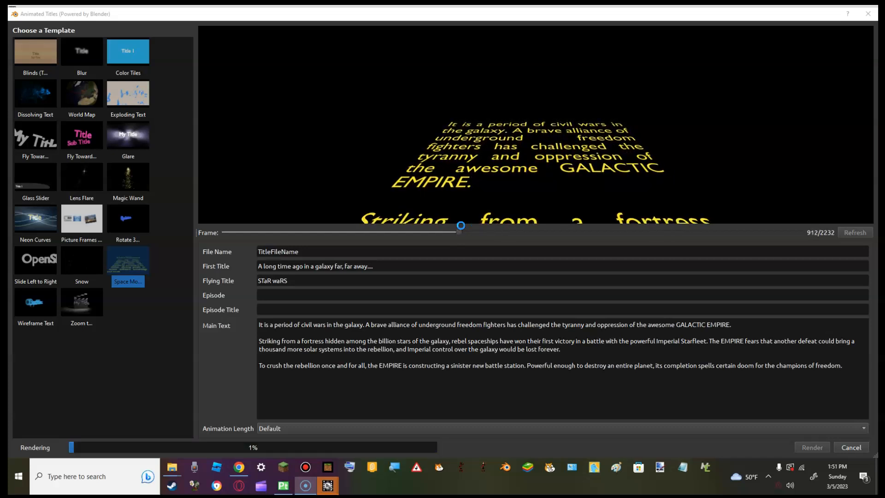
pyautogui.click(441, 248)
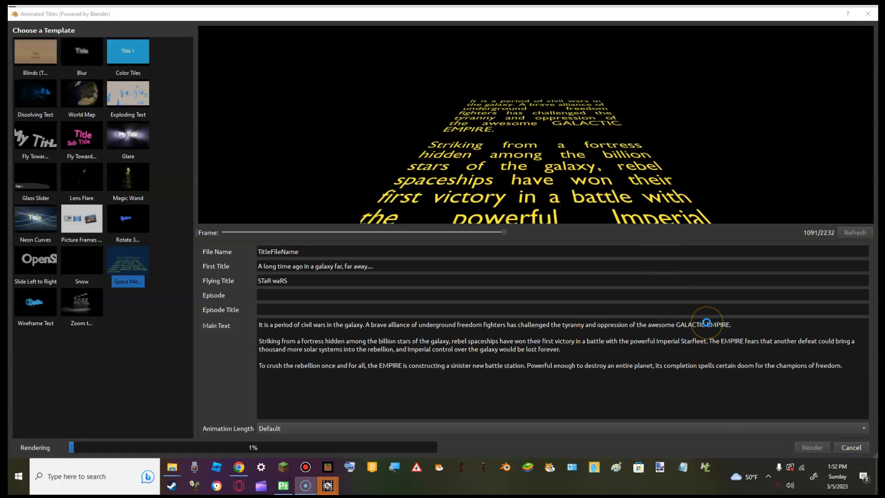
pyautogui.write('.')
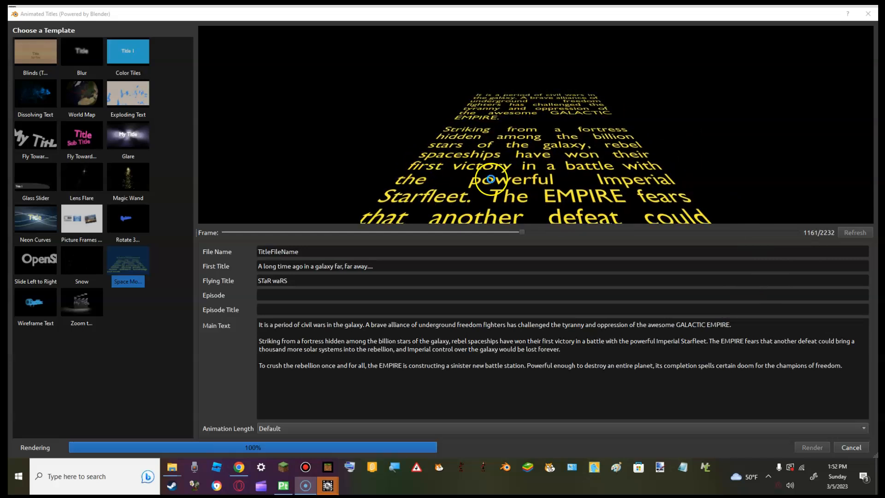
# Read the Episode IV A New Hope crawl on Wookieepedia's Opening crawl page in Chrome, and return to the Animated Titles window.
pyautogui.click(239, 467)
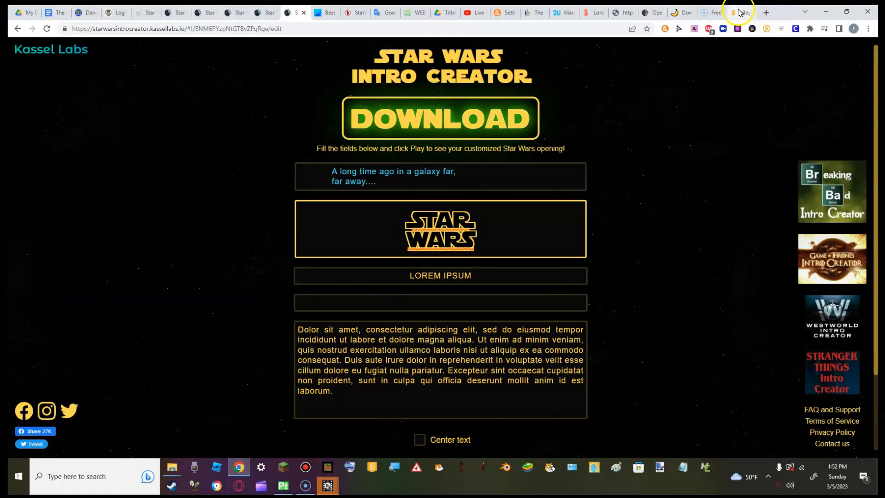
pyautogui.click(653, 11)
pyautogui.scroll(-13, 218, 152)
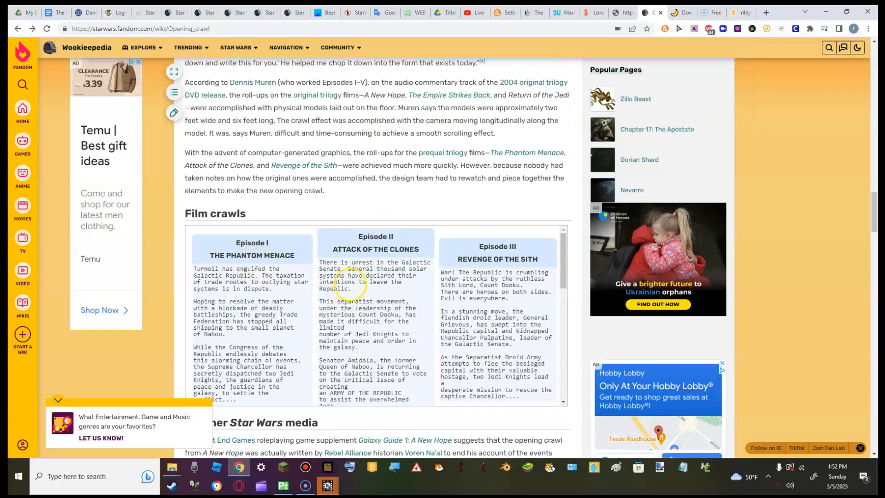
pyautogui.moveTo(564, 270); pyautogui.dragTo(553, 323)
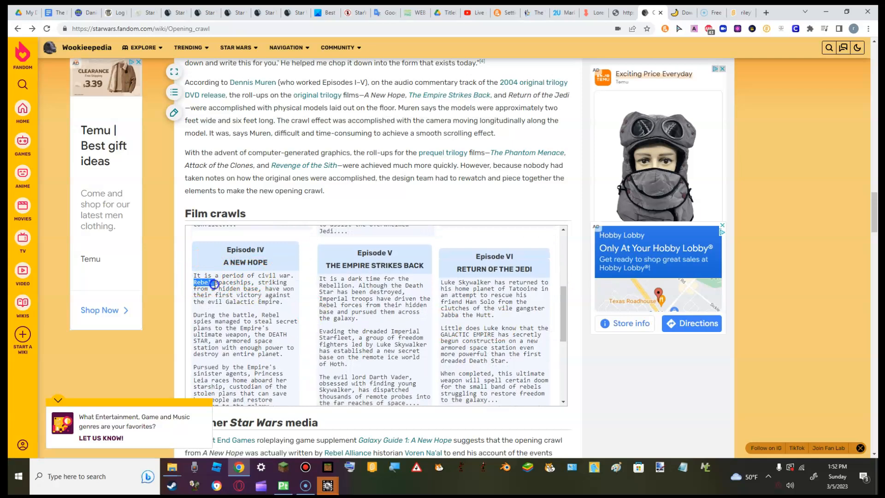
pyautogui.moveTo(238, 285); pyautogui.dragTo(266, 291)
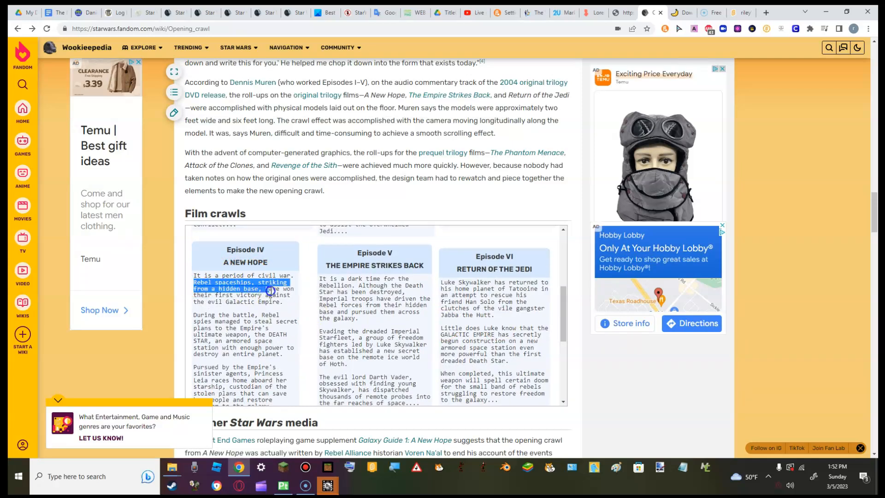
pyautogui.moveTo(288, 292); pyautogui.dragTo(262, 296)
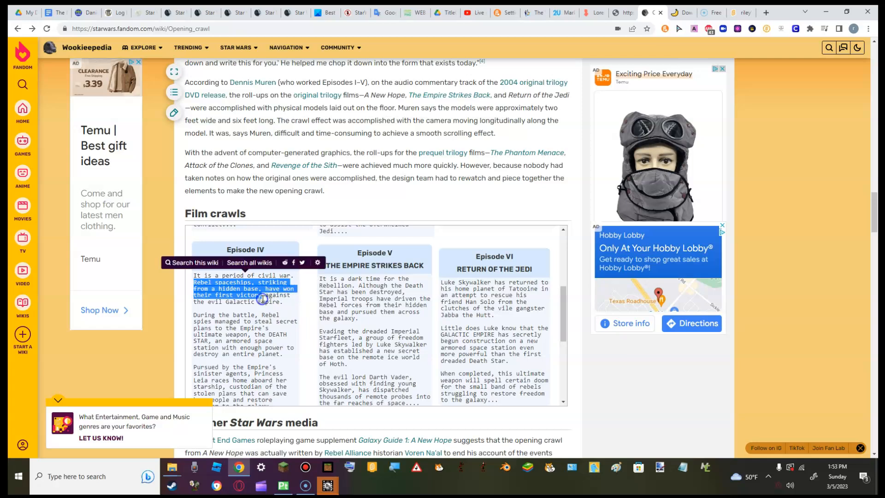
pyautogui.moveTo(334, 490)
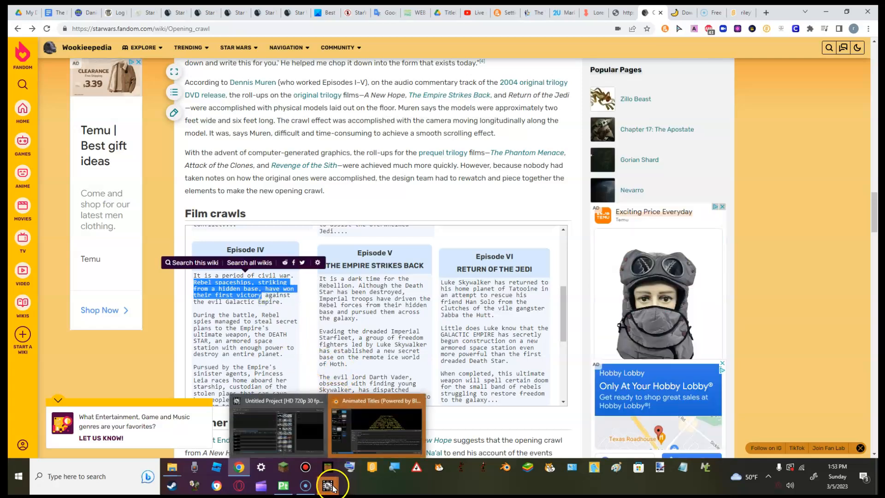
pyautogui.click(363, 424)
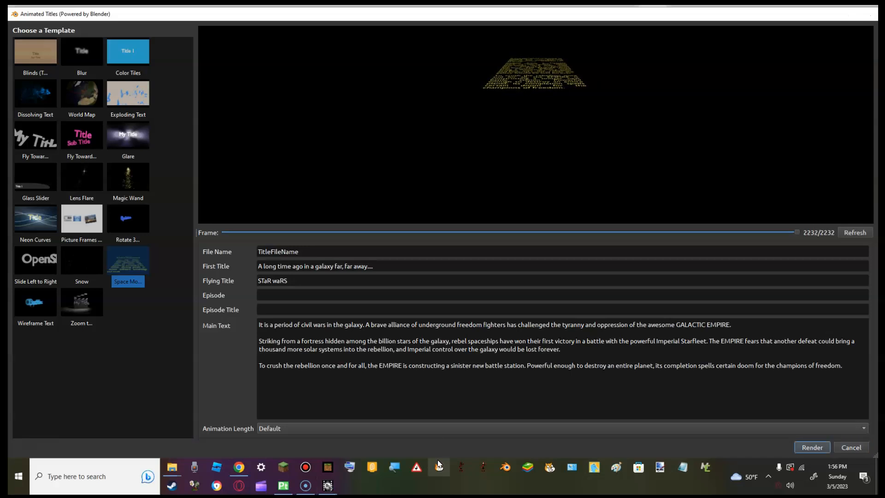
pyautogui.hotkey('alt', 'Tab')
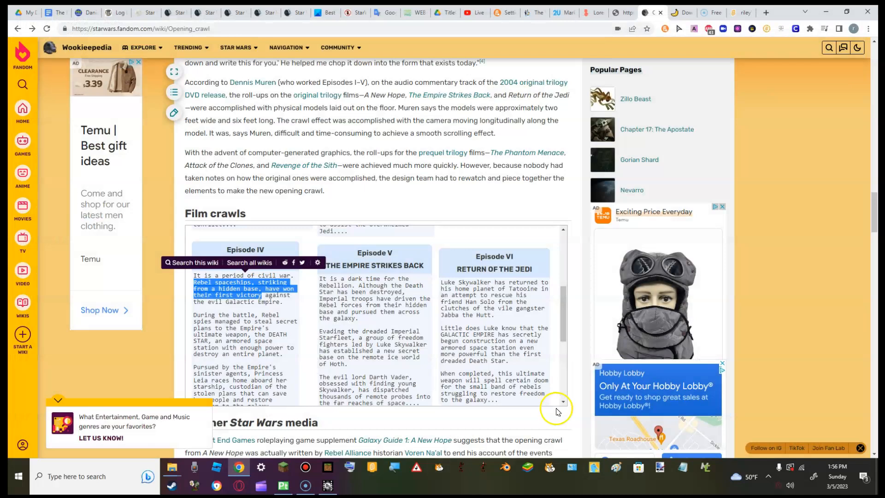
pyautogui.click(327, 485)
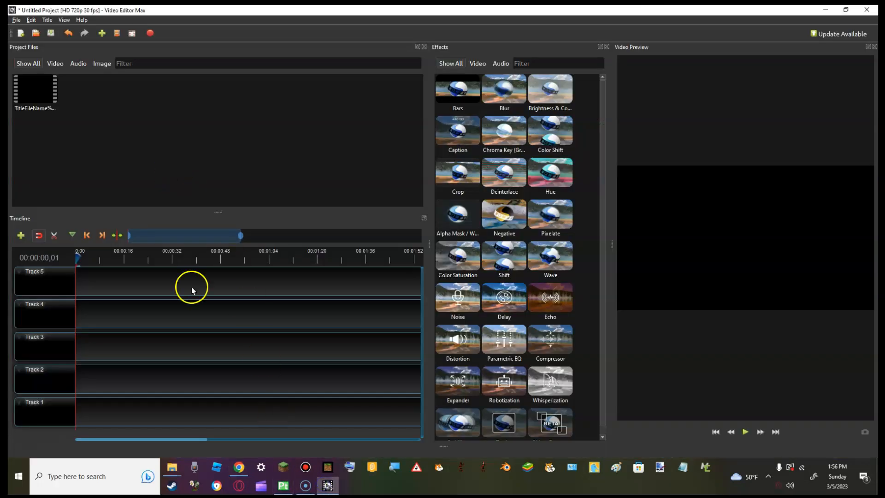
pyautogui.click(238, 467)
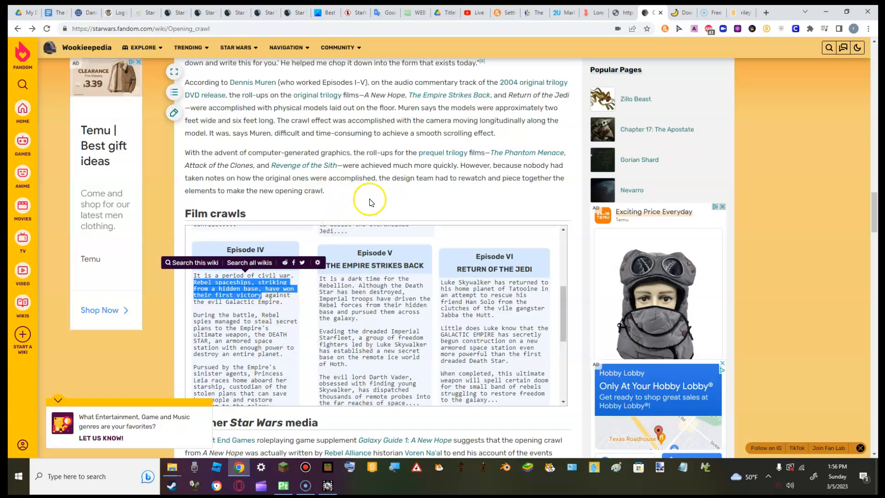
# Return to Video Editor Max, place the rendered title clip at the start of Track 1 and reset the playhead to the beginning.
pyautogui.click(327, 485)
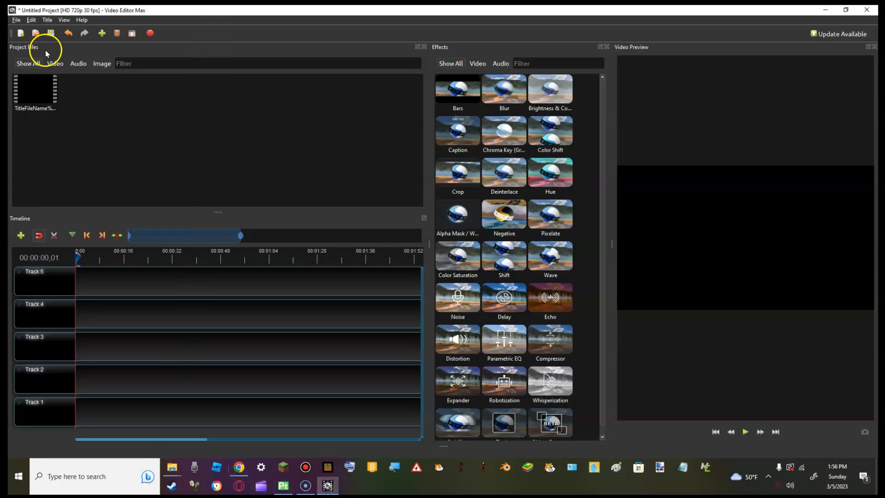
pyautogui.moveTo(49, 97); pyautogui.dragTo(72, 407)
pyautogui.moveTo(89, 253); pyautogui.dragTo(76, 261)
# Watch the crawl through to its end at varying speeds in an enlarged video preview, and shrink the preview back.
pyautogui.click(745, 432)
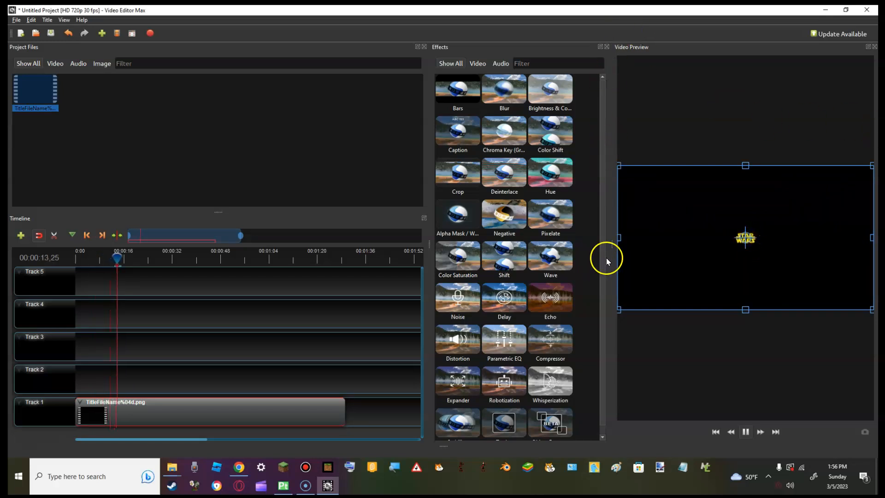
pyautogui.moveTo(613, 247); pyautogui.dragTo(100, 175)
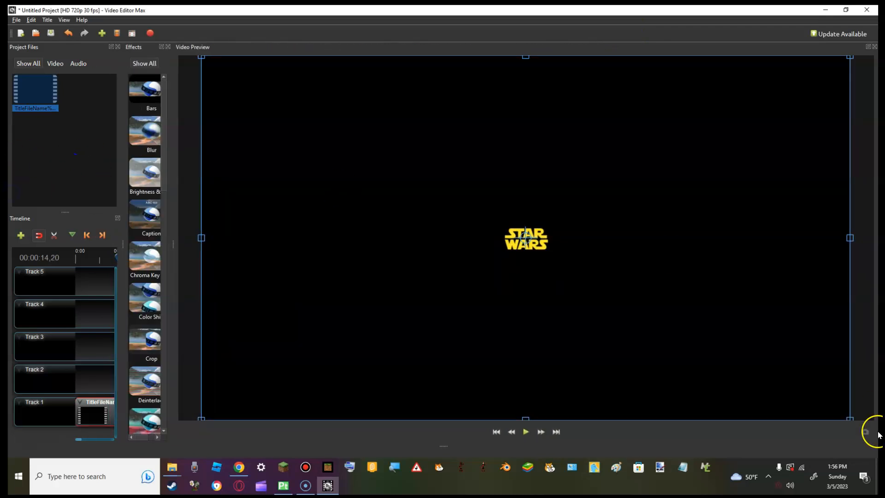
pyautogui.click(526, 432)
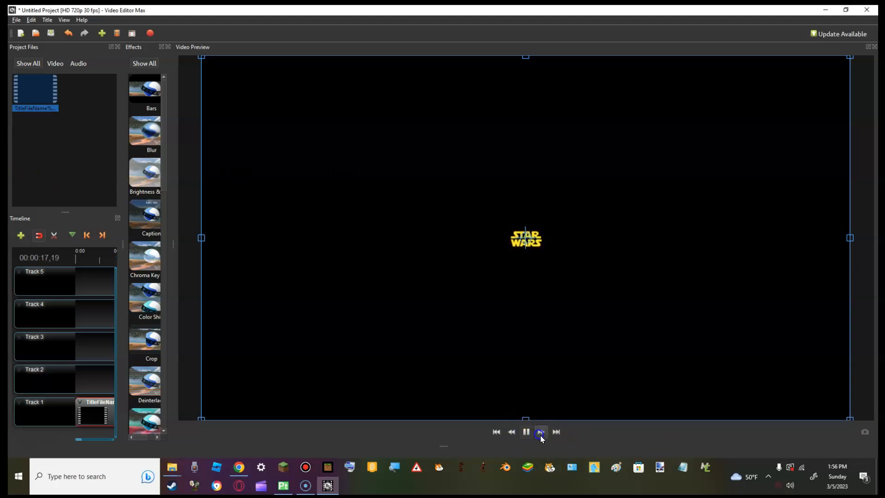
pyautogui.click(539, 434)
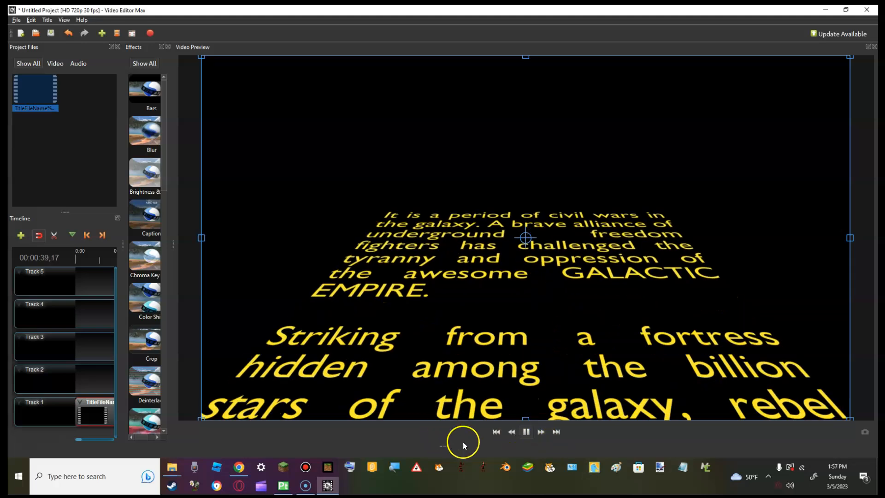
pyautogui.click(511, 432)
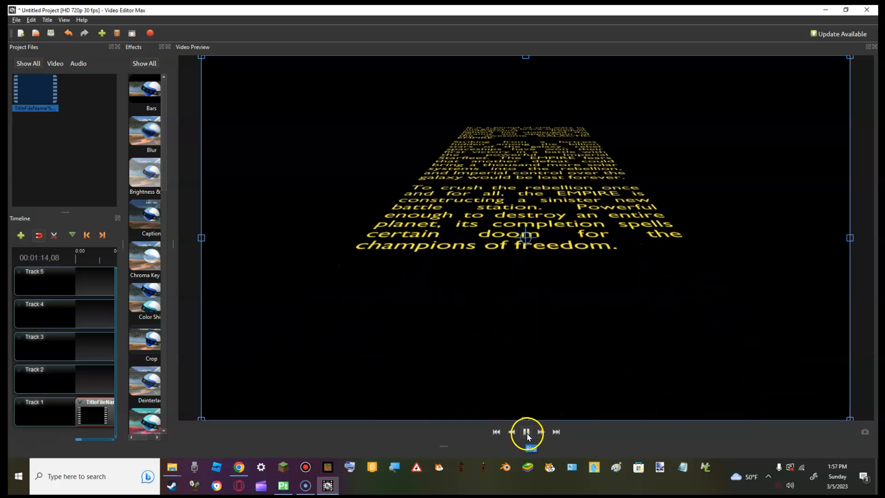
pyautogui.click(541, 433)
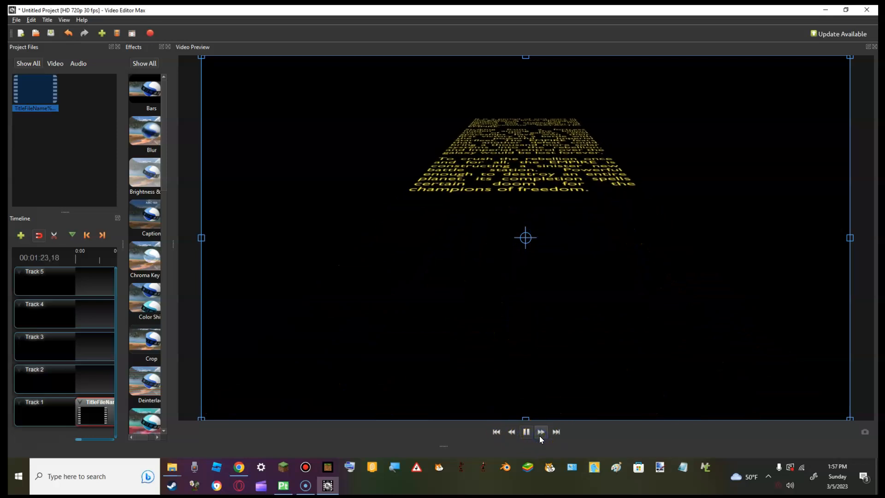
pyautogui.click(557, 432)
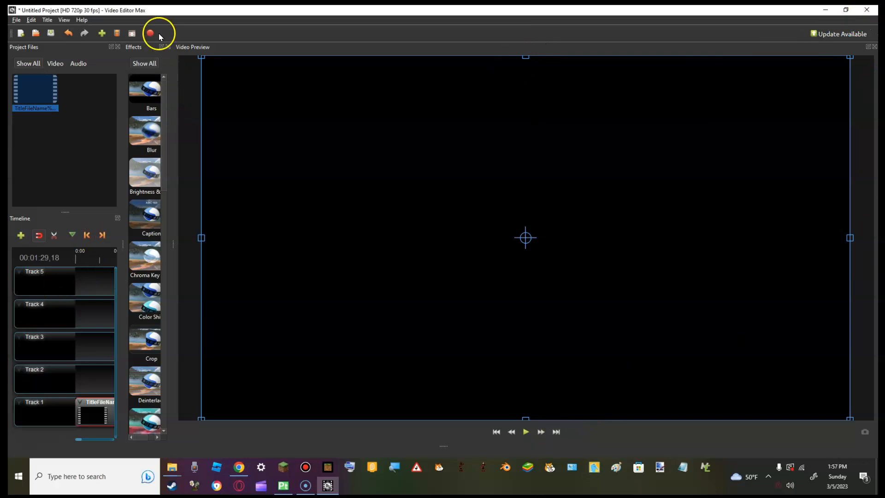
pyautogui.moveTo(173, 249); pyautogui.dragTo(490, 235)
pyautogui.moveTo(122, 242); pyautogui.dragTo(375, 251)
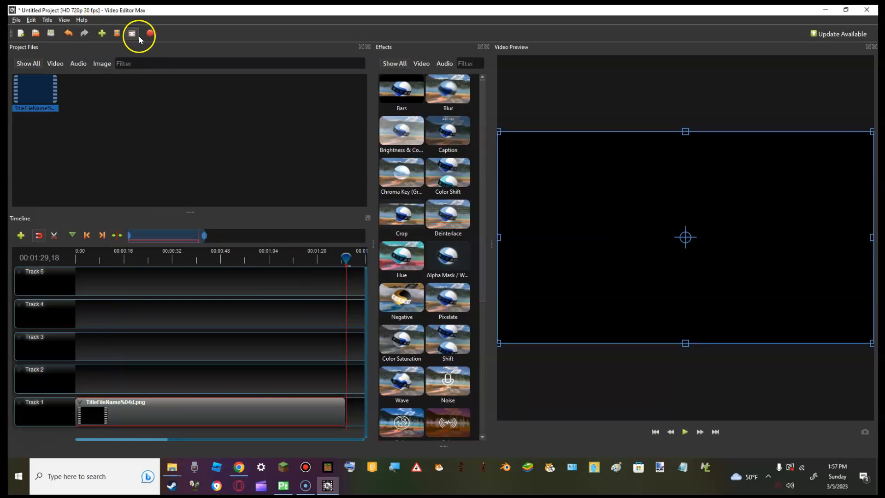
# Start exporting the project as a video and set the destination to the dvd folder on the Desktop.
pyautogui.click(151, 33)
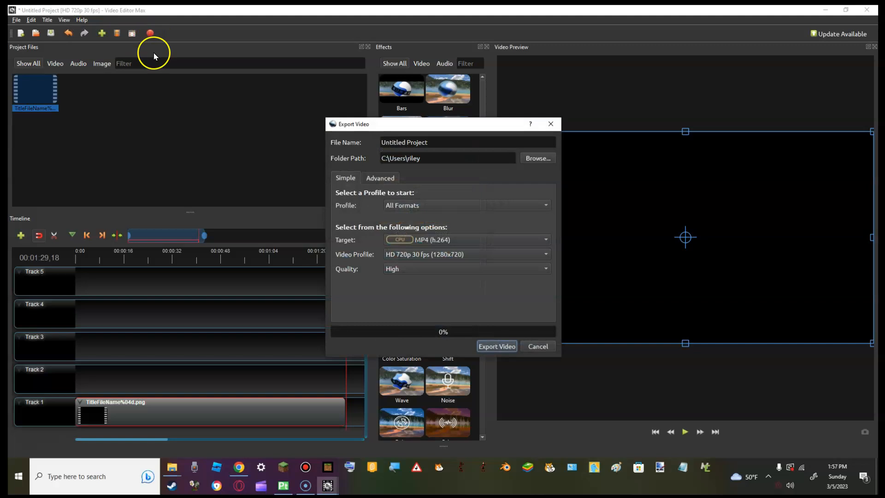
pyautogui.click(536, 159)
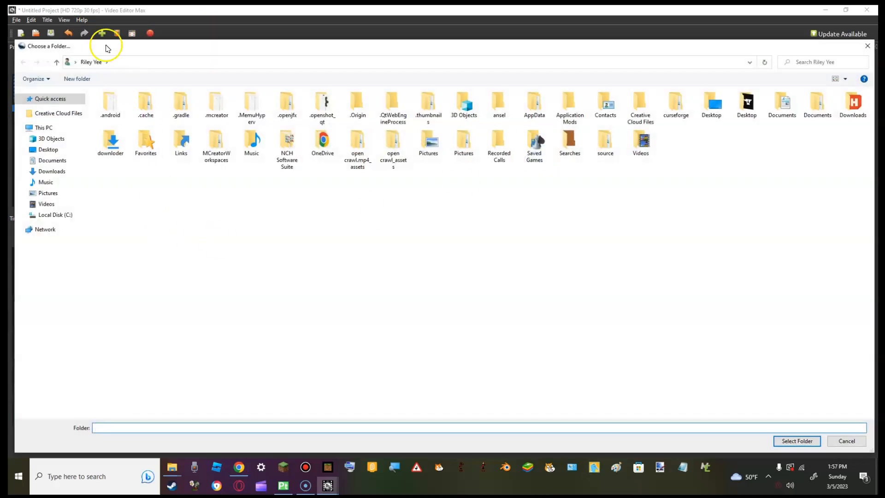
pyautogui.click(50, 150)
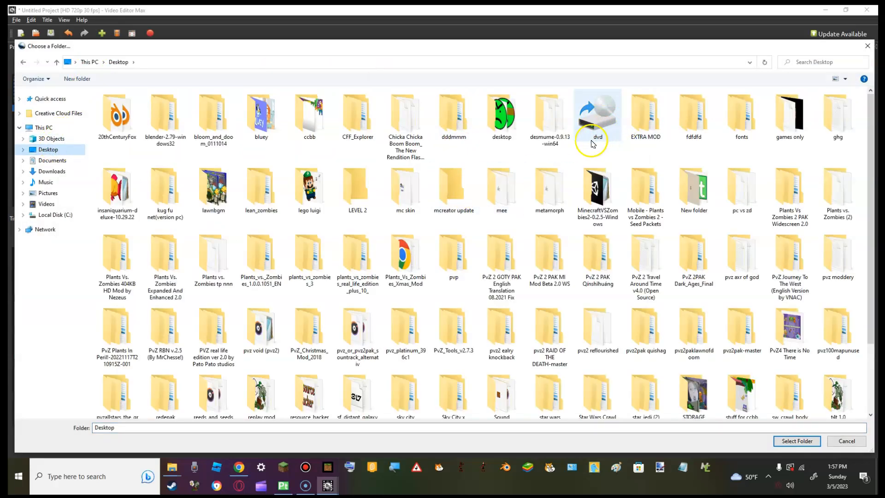
pyautogui.doubleClick(597, 115)
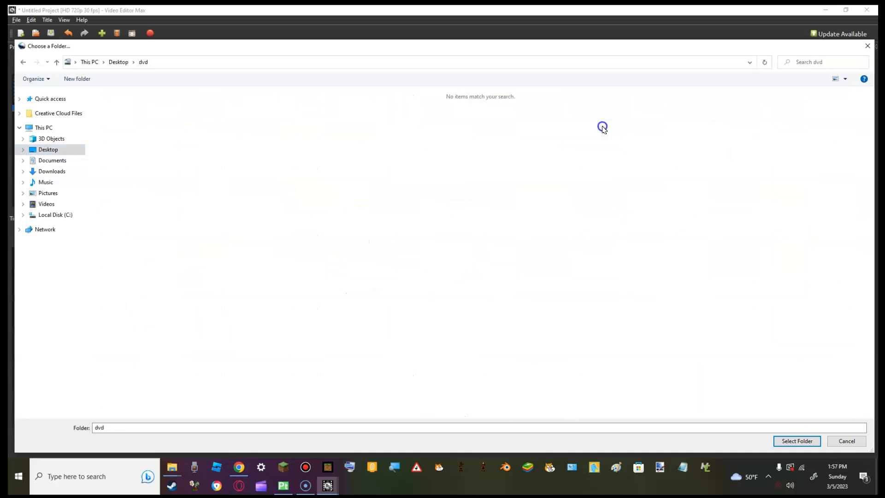
pyautogui.click(805, 440)
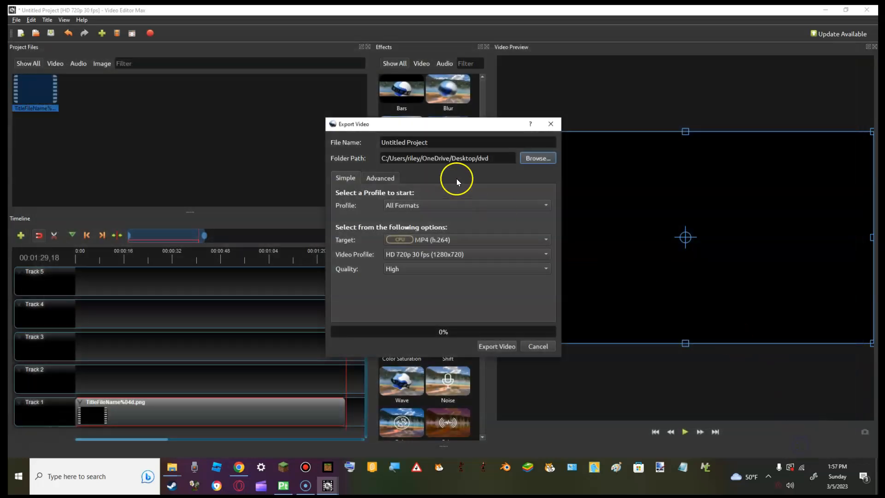
# Name the file "sw crawl made by" plus the creator's first name, export it as MP4 (h.264), and finish the export.
pyautogui.click(426, 143)
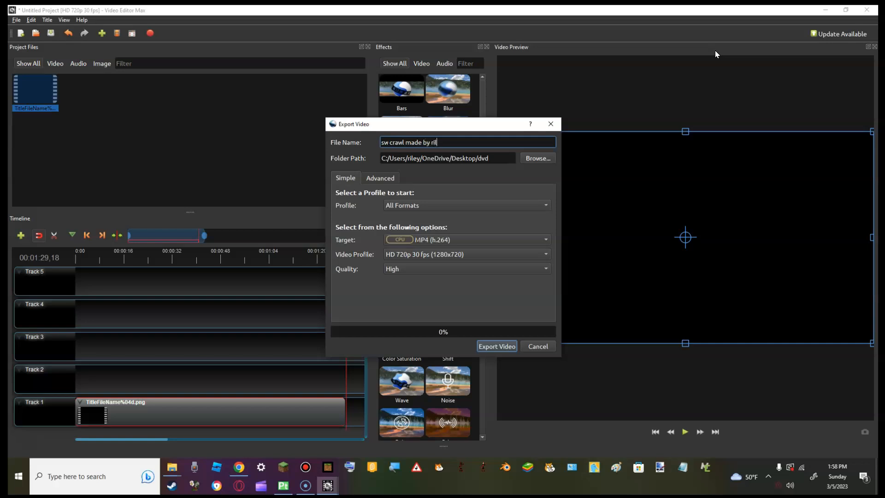
pyautogui.click(496, 347)
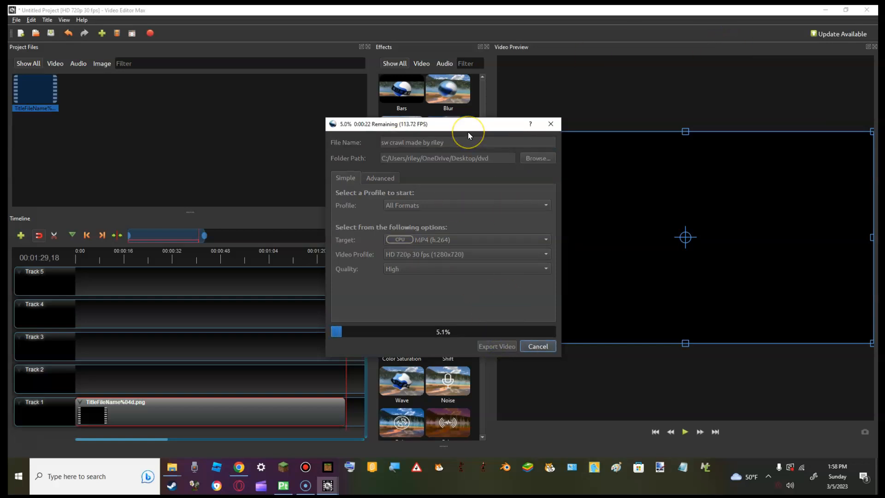
pyautogui.click(426, 402)
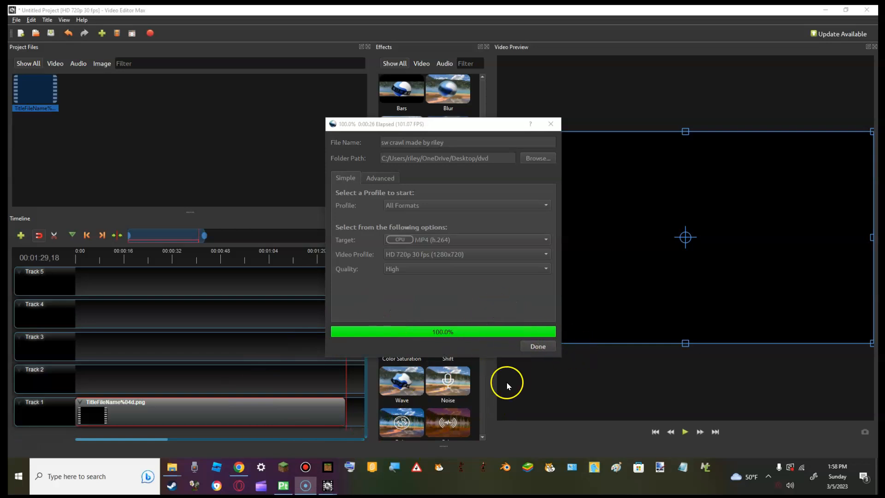
pyautogui.click(538, 347)
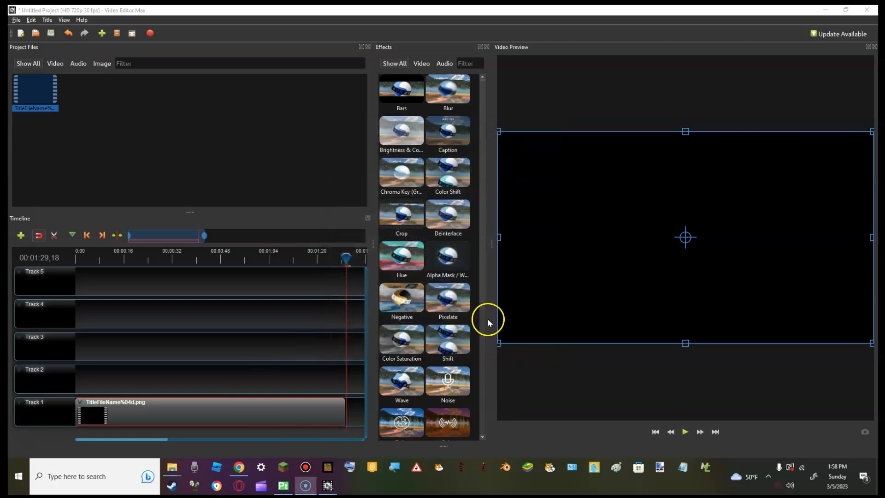
# Minimize the editor and browser windows, open the dvd folder on the desktop, and play the exported crawl video.
pyautogui.click(826, 9)
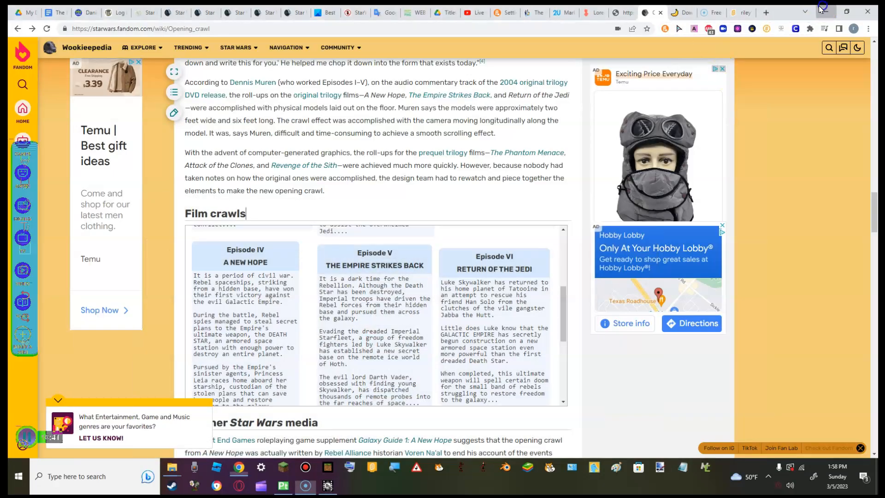
pyautogui.click(822, 5)
pyautogui.doubleClick(642, 72)
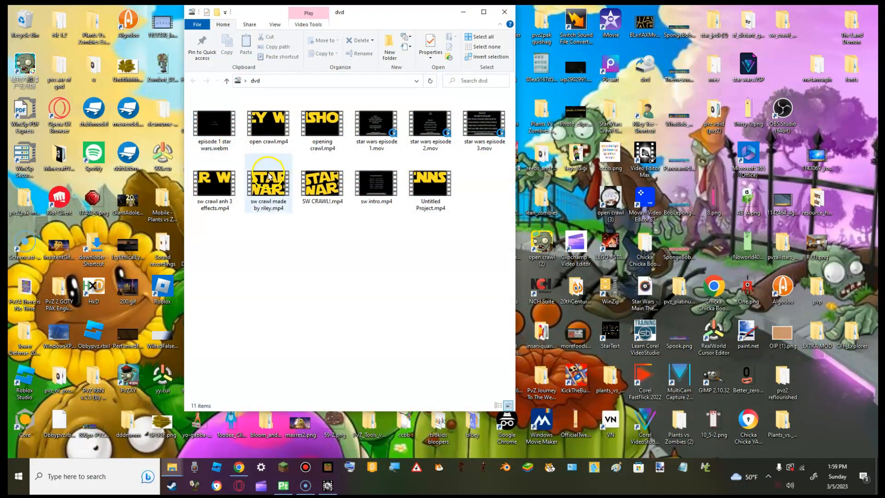
pyautogui.doubleClick(276, 199)
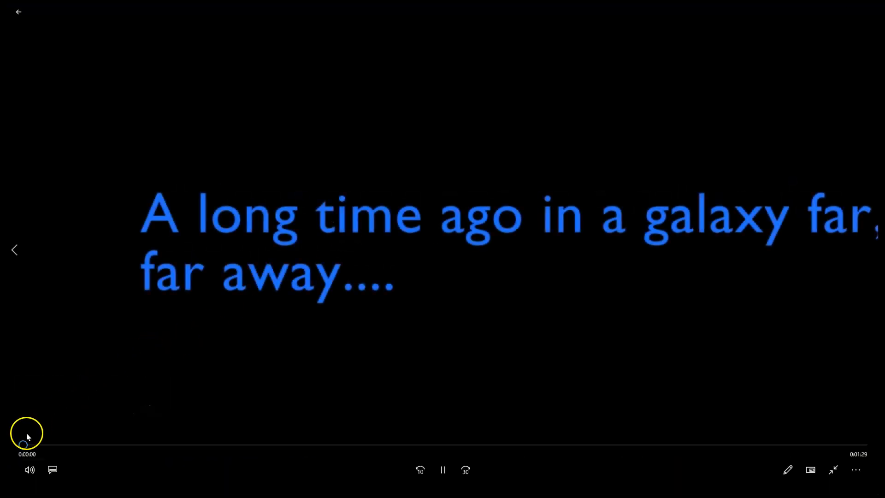
# Skim the exported video by jumping ahead through the crawl text, and return playback to the beginning.
pyautogui.moveTo(27, 445); pyautogui.dragTo(291, 425)
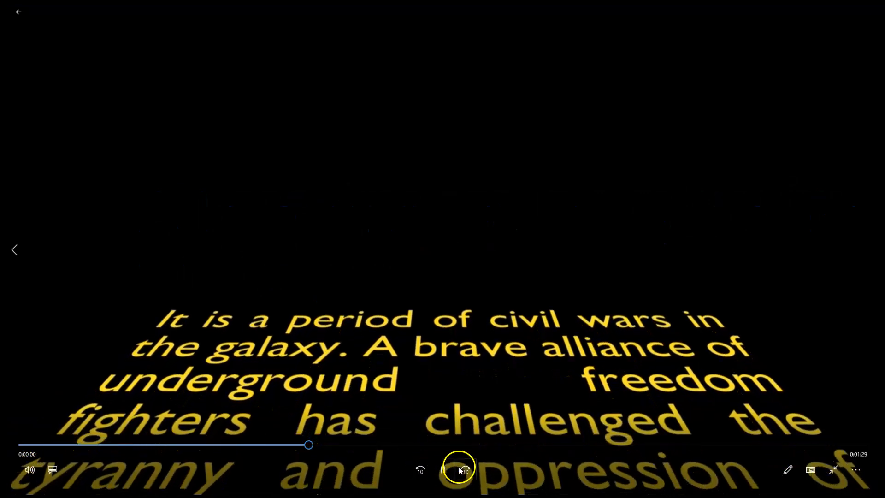
pyautogui.click(464, 469)
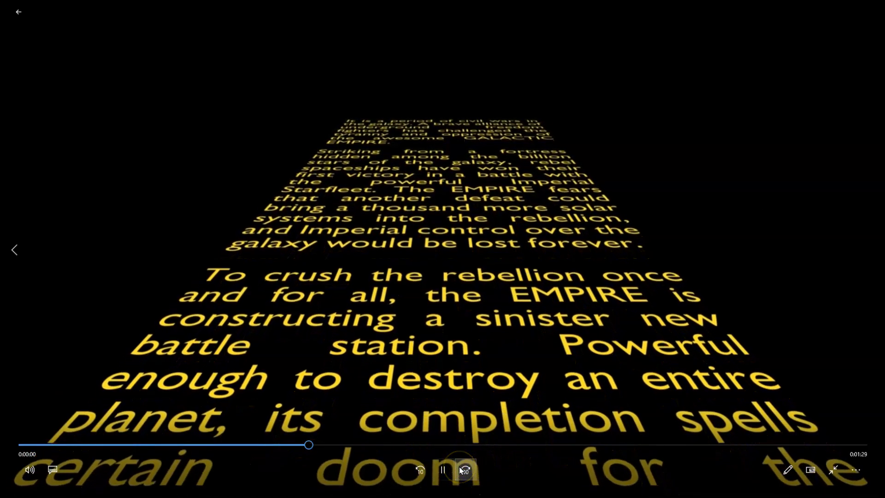
pyautogui.click(311, 444)
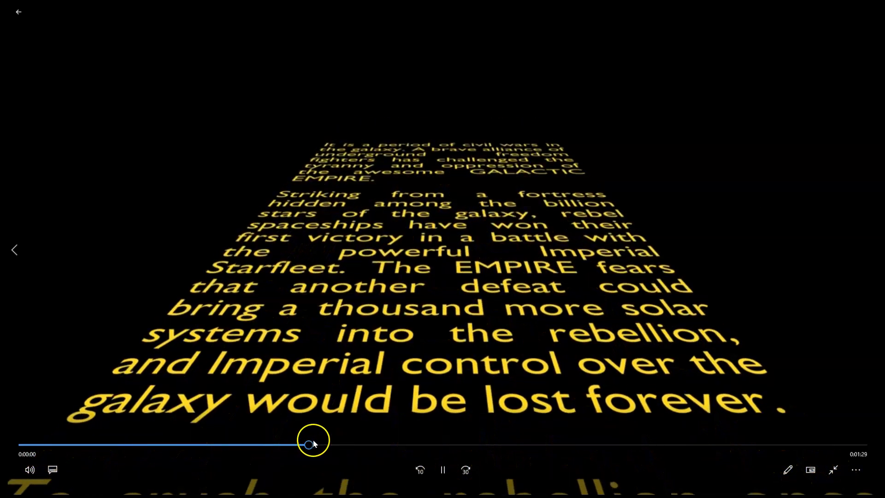
pyautogui.moveTo(311, 444); pyautogui.dragTo(10, 421)
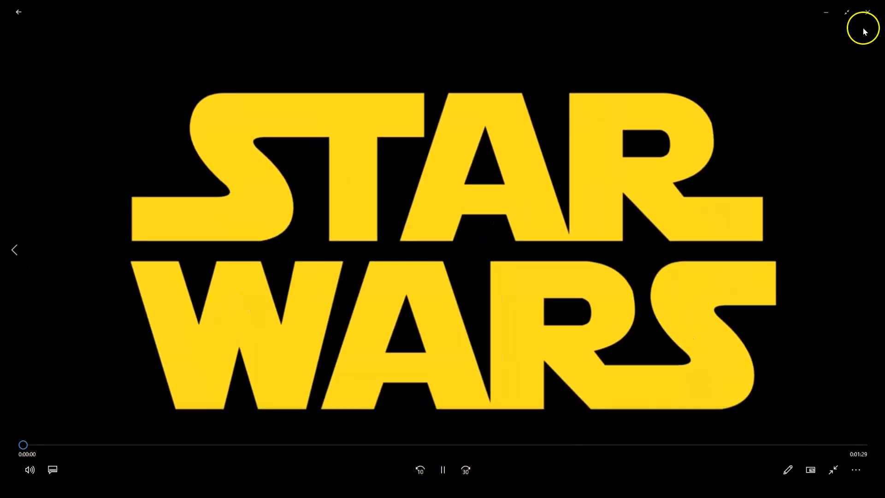
# Check the closing part of the crawl in full screen through to the end of the video, and close the player.
pyautogui.click(464, 472)
pyautogui.click(420, 439)
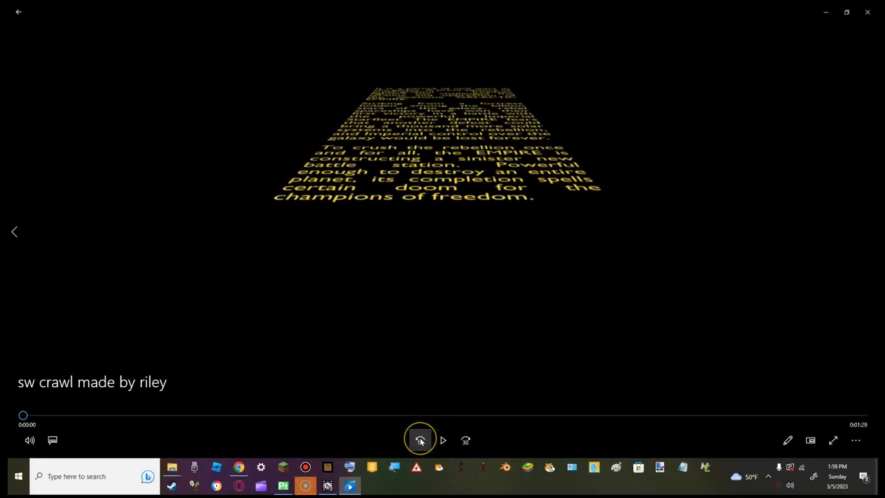
pyautogui.click(421, 441)
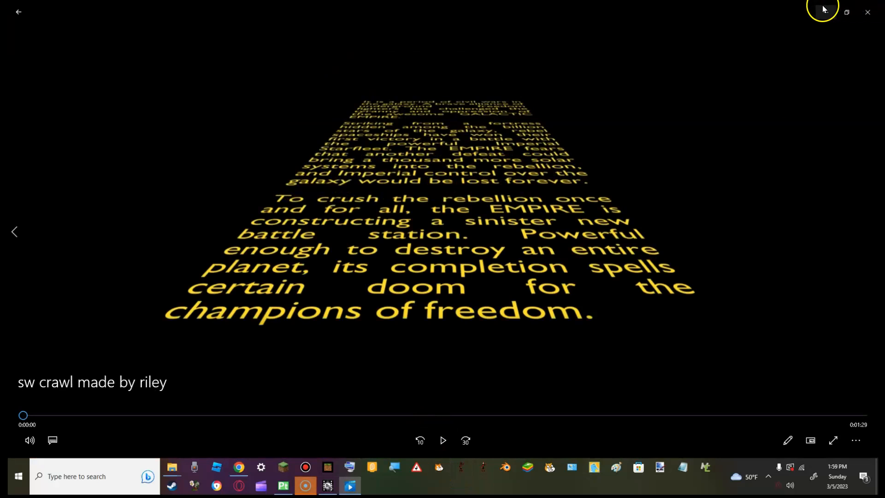
pyautogui.click(833, 440)
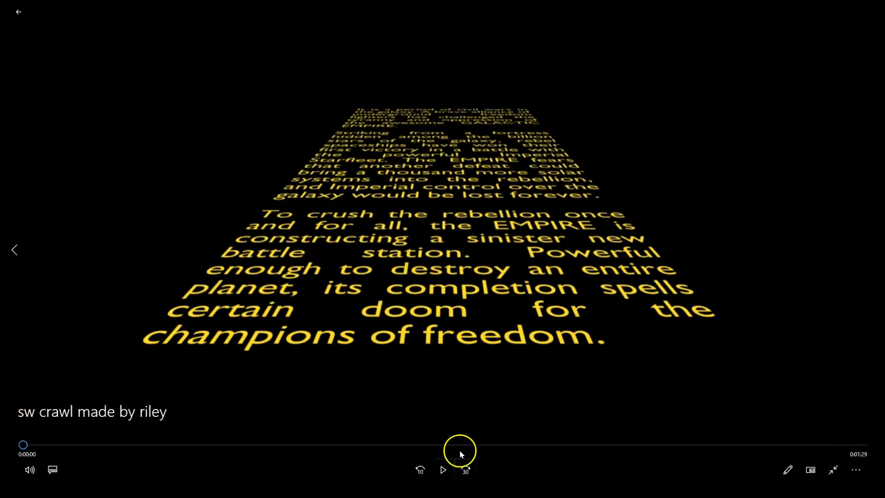
pyautogui.click(447, 462)
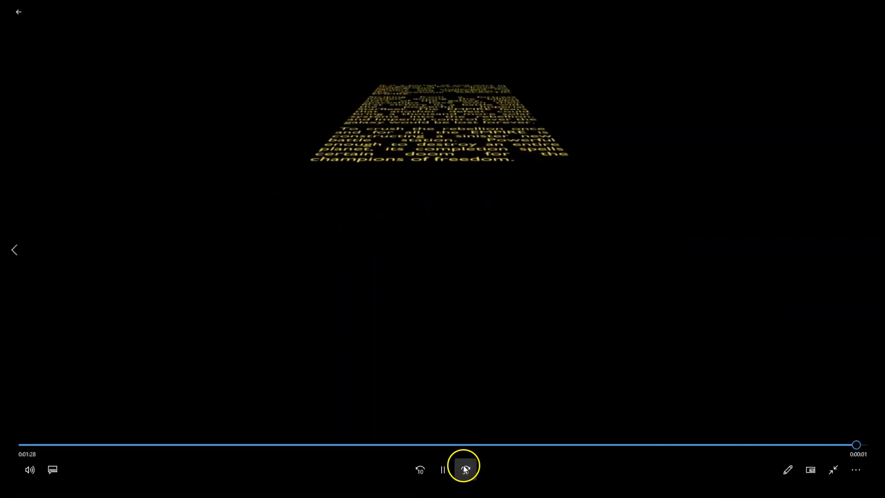
pyautogui.press('Escape')
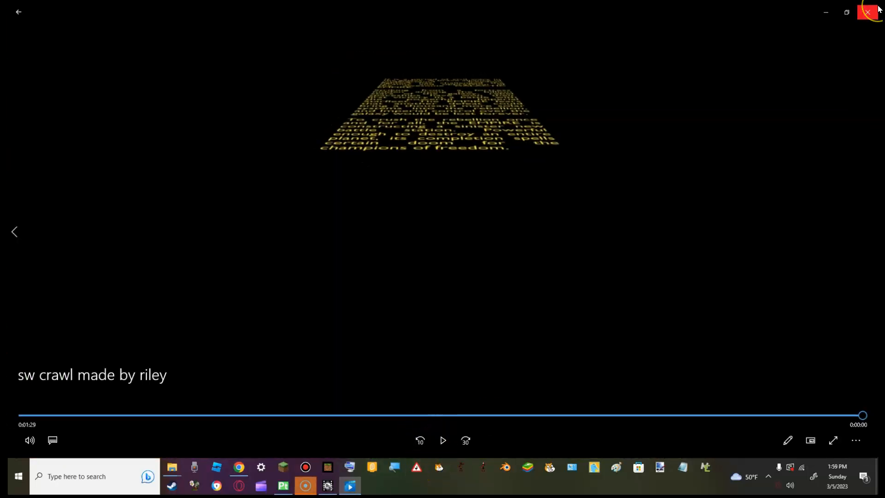
pyautogui.click(877, 9)
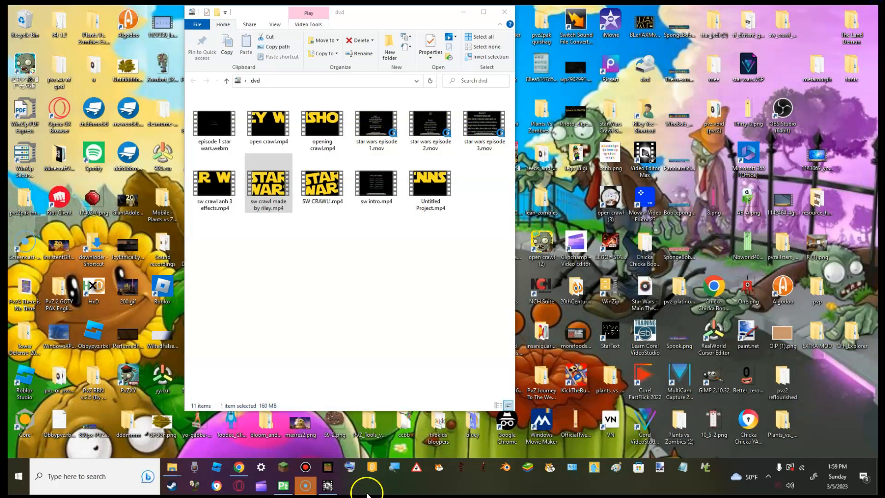